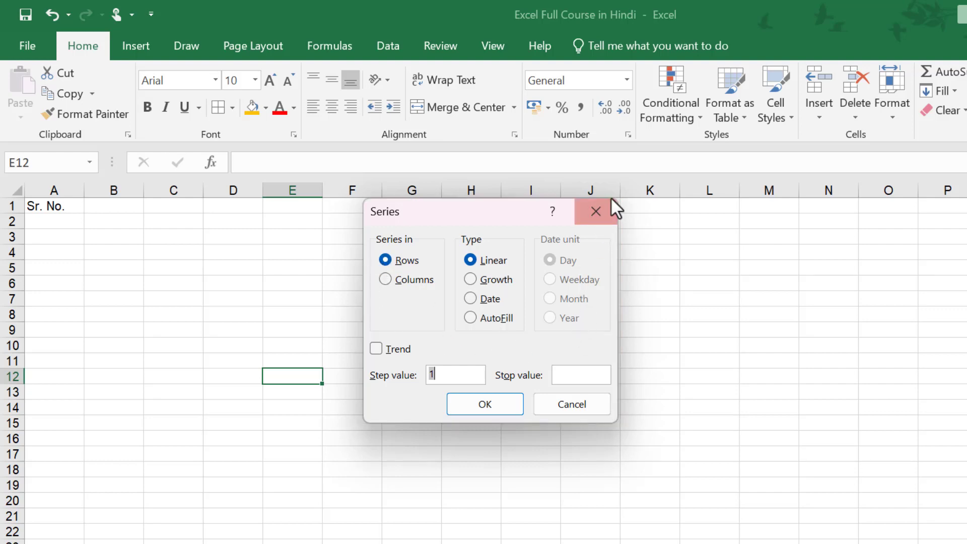
Step: Dismiss the Series dialog and enter 1 in cell A2 under the Sr. No. heading
{"action": "left_click", "coordinate": [584, 206]}
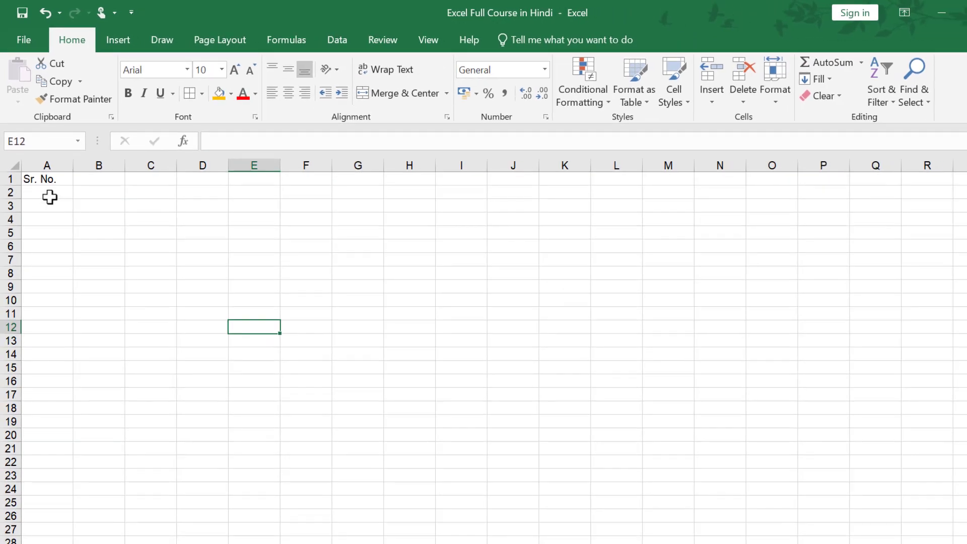
{"action": "left_click", "coordinate": [50, 217]}
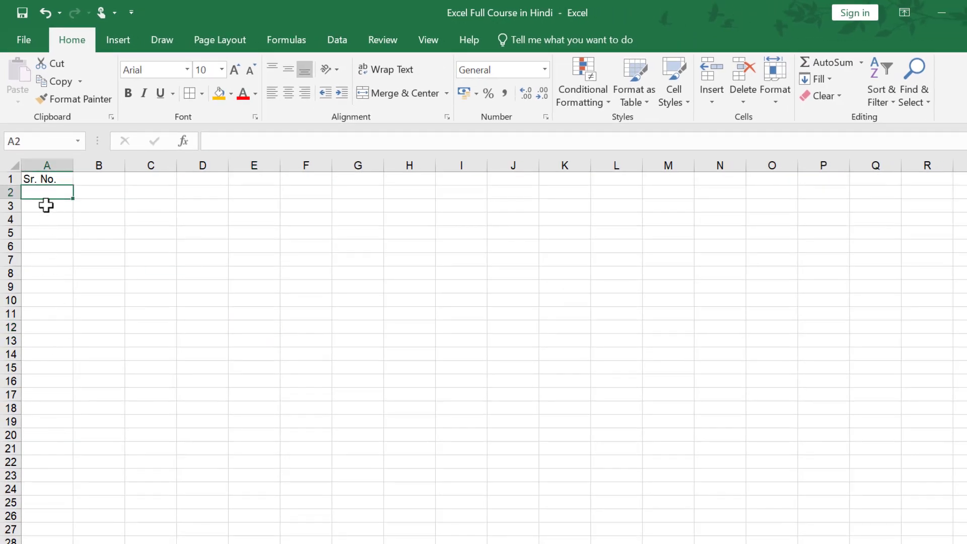
{"action": "type", "text": "1"}
{"action": "left_click", "coordinate": [98, 216]}
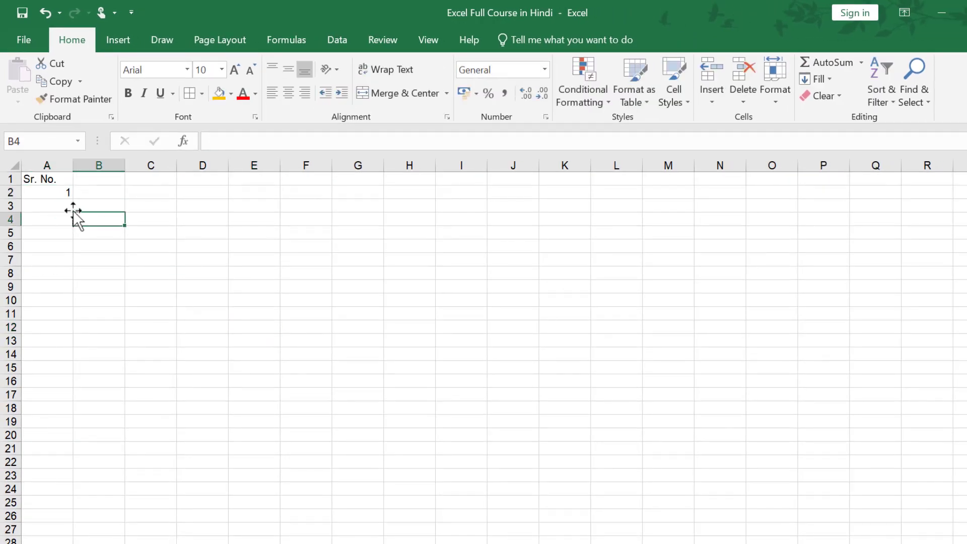
Step: Fill a linear series down column A from A2 with step value 1, ending at 20
{"action": "left_click", "coordinate": [60, 194]}
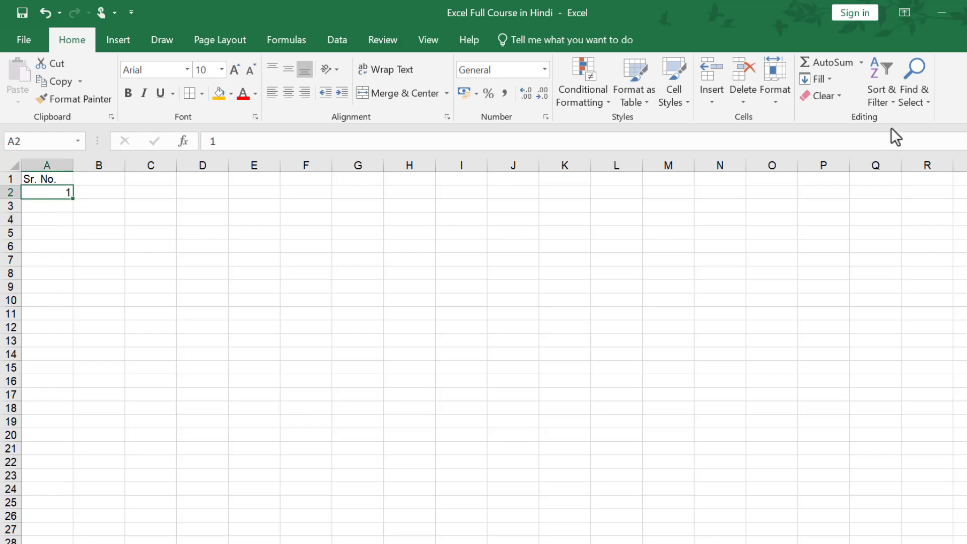
{"action": "left_click", "coordinate": [829, 79]}
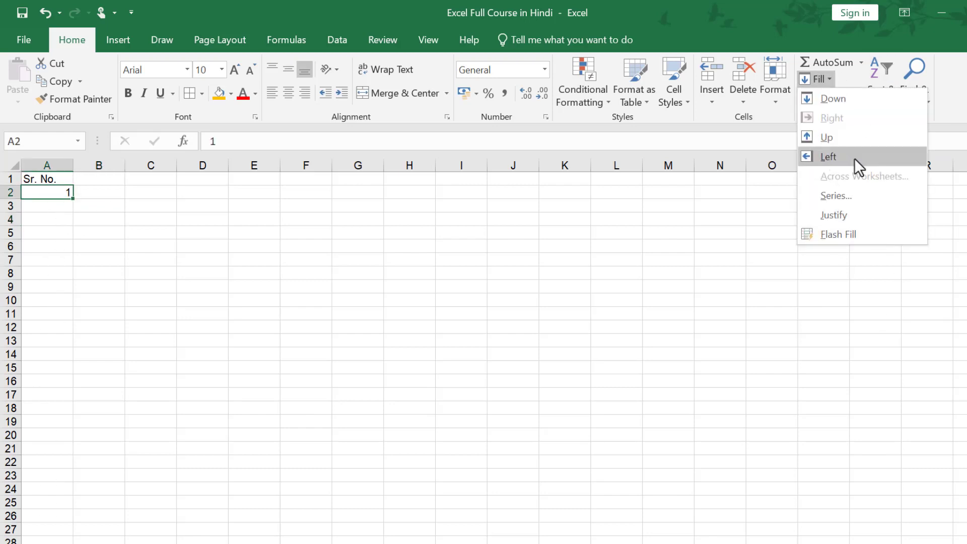
{"action": "left_click", "coordinate": [845, 194]}
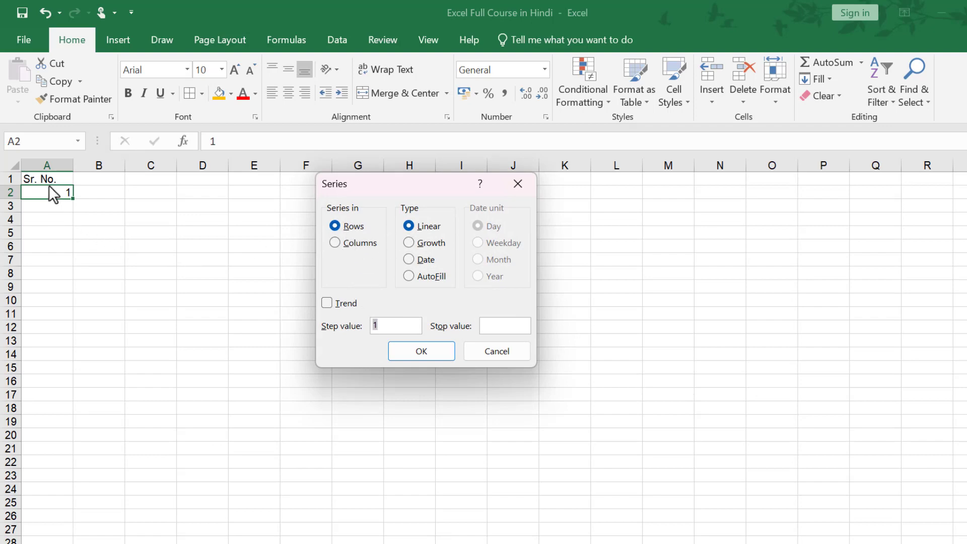
{"action": "left_click", "coordinate": [334, 243]}
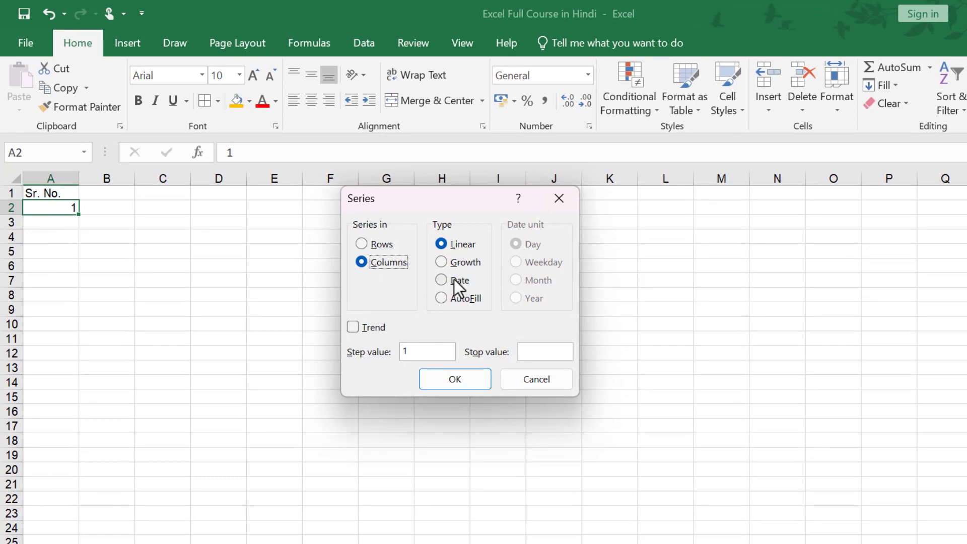
{"action": "left_click", "coordinate": [427, 354]}
{"action": "left_click", "coordinate": [553, 351]}
{"action": "left_click", "coordinate": [465, 378]}
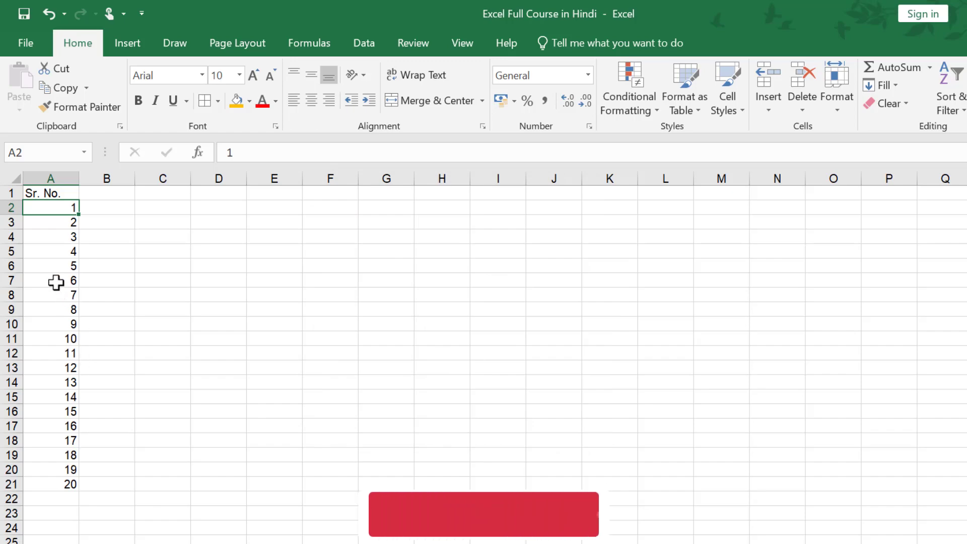
{"action": "left_click", "coordinate": [124, 213]}
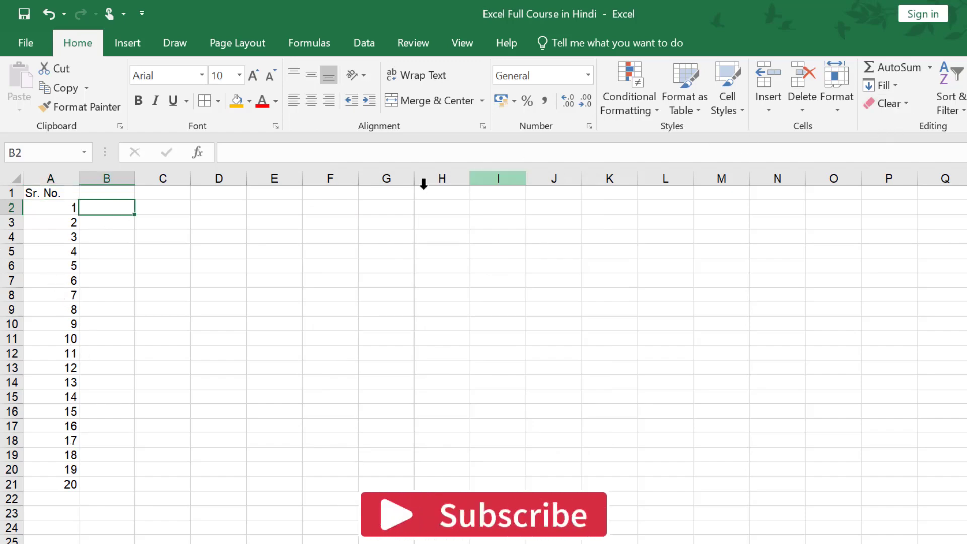
Step: Enter 4 in cell C2 as the starting value of a second series
{"action": "left_click", "coordinate": [132, 192]}
{"action": "type", "text": "4"}
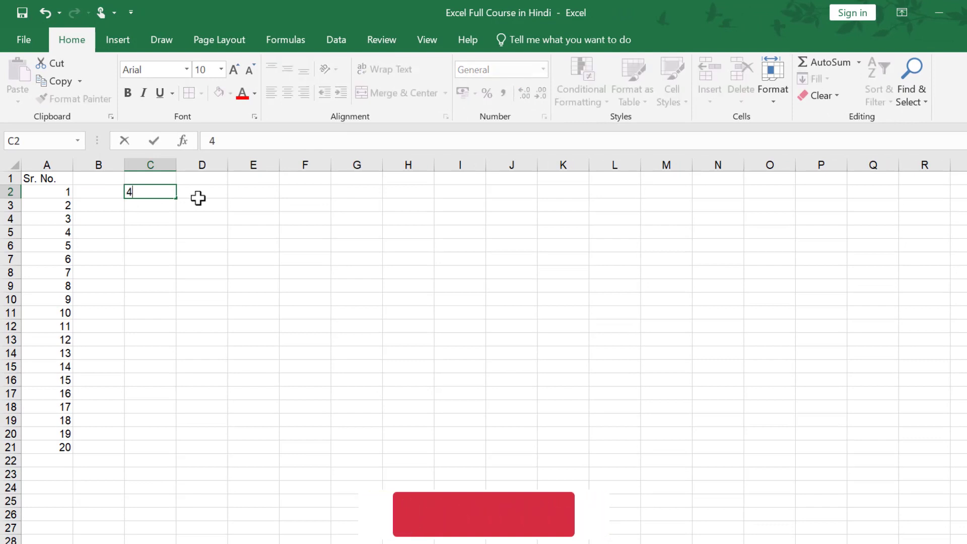
{"action": "left_click", "coordinate": [166, 217]}
Step: Try a growth series along row 2 from C2 that doubles up to 256, and undo it
{"action": "left_click", "coordinate": [153, 193]}
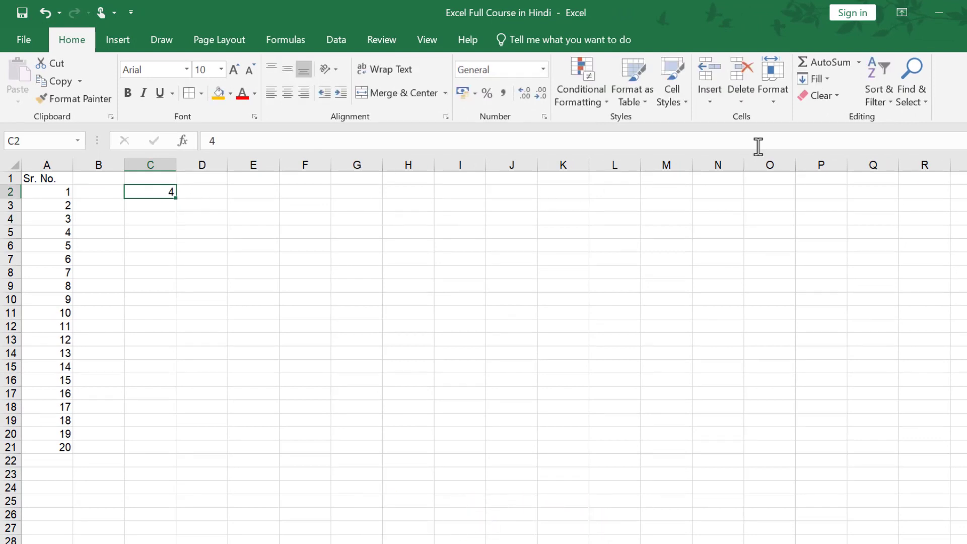
{"action": "left_click", "coordinate": [827, 80]}
{"action": "left_click", "coordinate": [859, 206]}
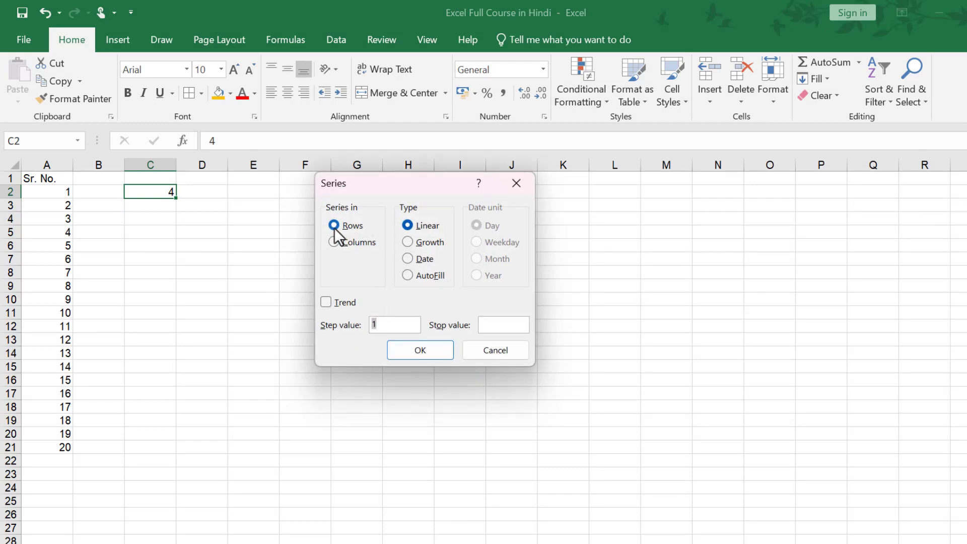
{"action": "left_click", "coordinate": [333, 227]}
{"action": "left_click", "coordinate": [389, 326]}
{"action": "left_click", "coordinate": [506, 327]}
{"action": "left_click", "coordinate": [427, 349]}
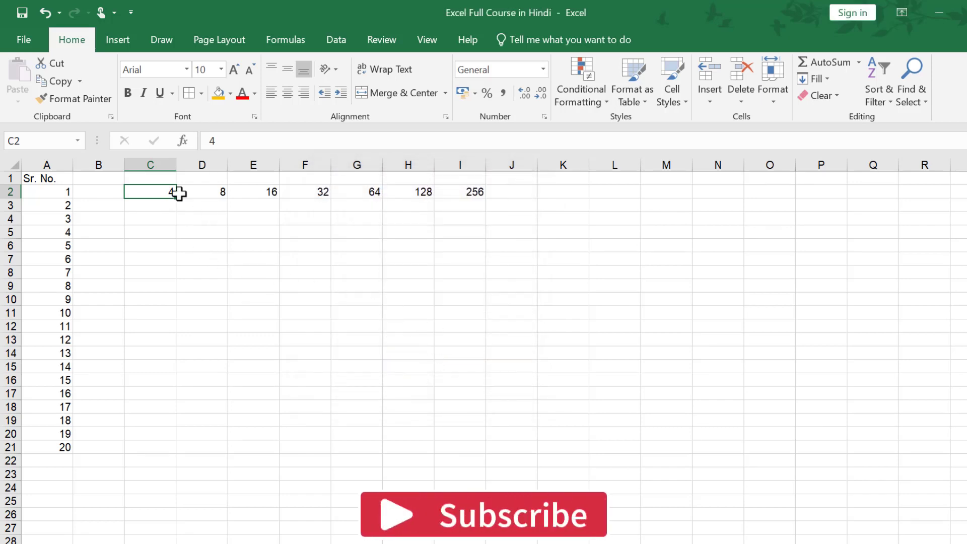
{"action": "left_click", "coordinate": [476, 205]}
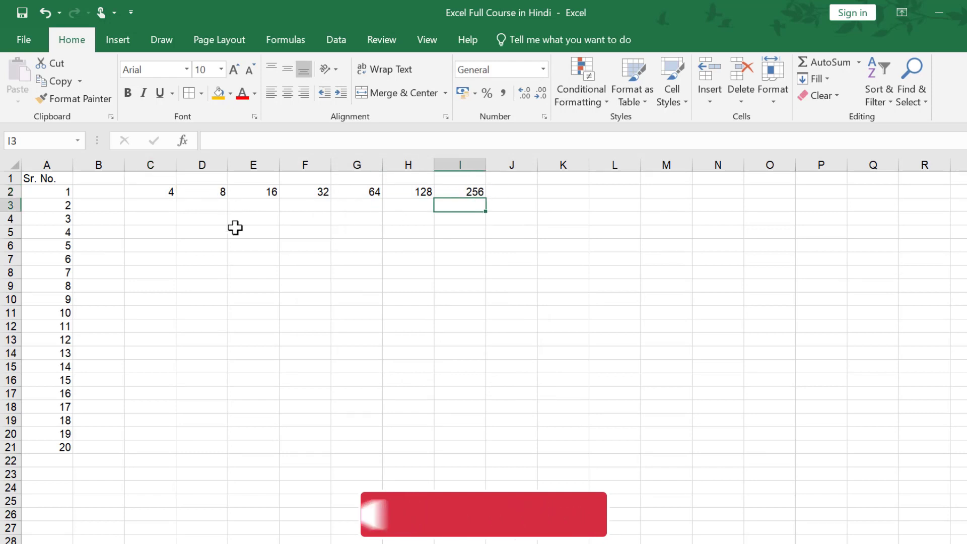
{"action": "key", "text": "ctrl+z"}
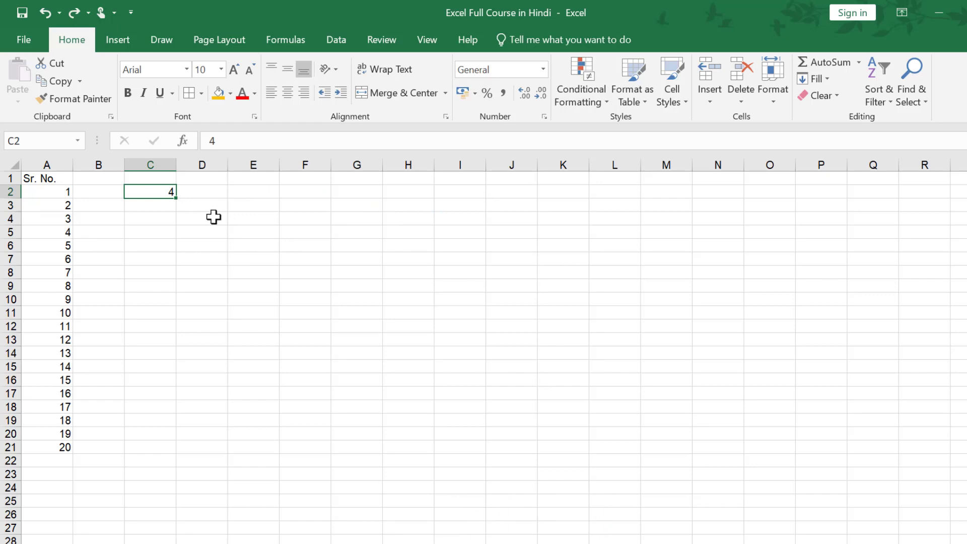
{"action": "left_click", "coordinate": [214, 217]}
Step: Fill a growth series down column C from C2 with step value 4 and stop value 1000
{"action": "left_click", "coordinate": [151, 192]}
{"action": "left_click", "coordinate": [831, 78]}
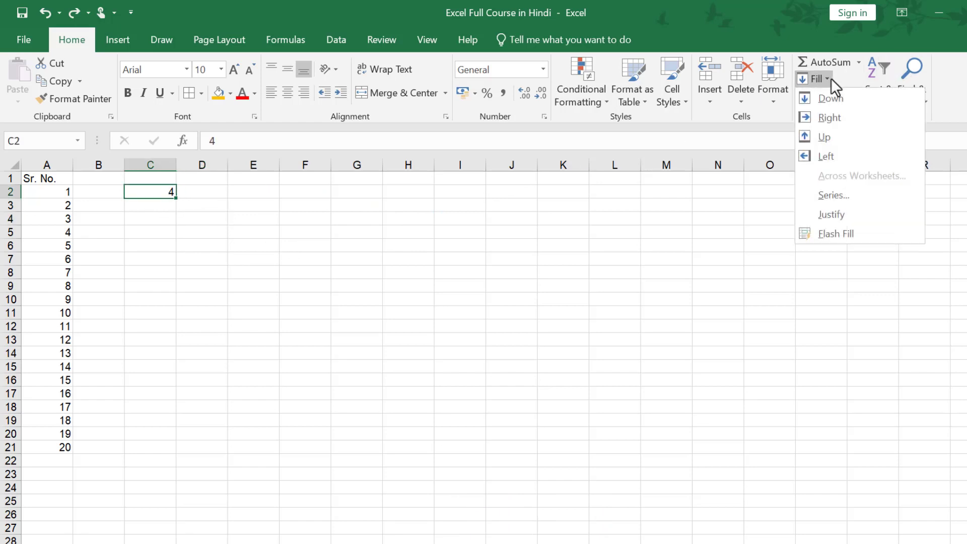
{"action": "left_click", "coordinate": [838, 191]}
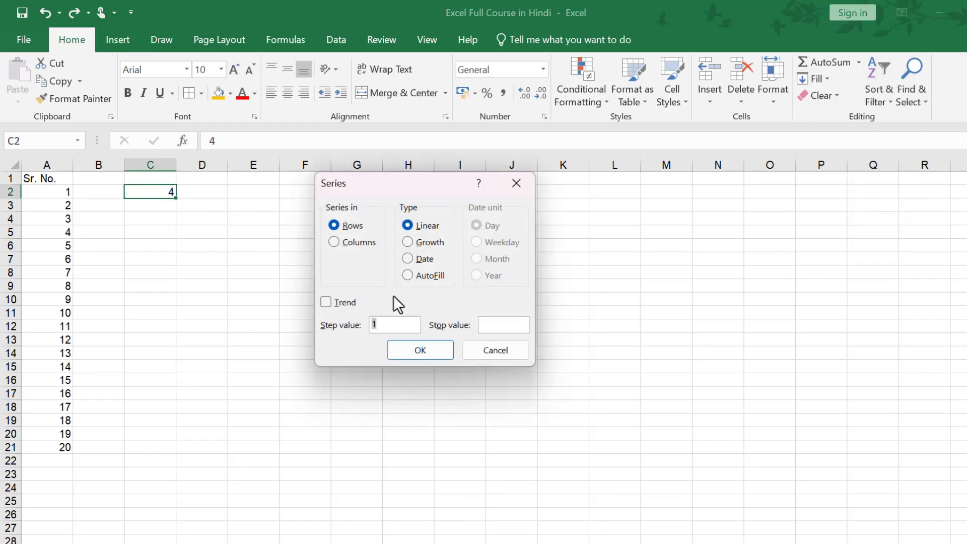
{"action": "left_click", "coordinate": [354, 240]}
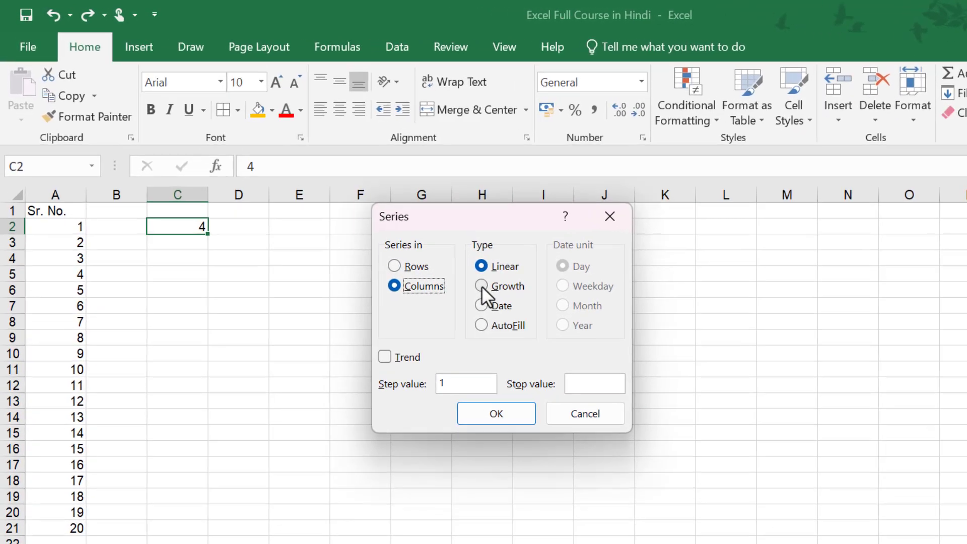
{"action": "left_click", "coordinate": [409, 243]}
{"action": "left_click", "coordinate": [469, 391]}
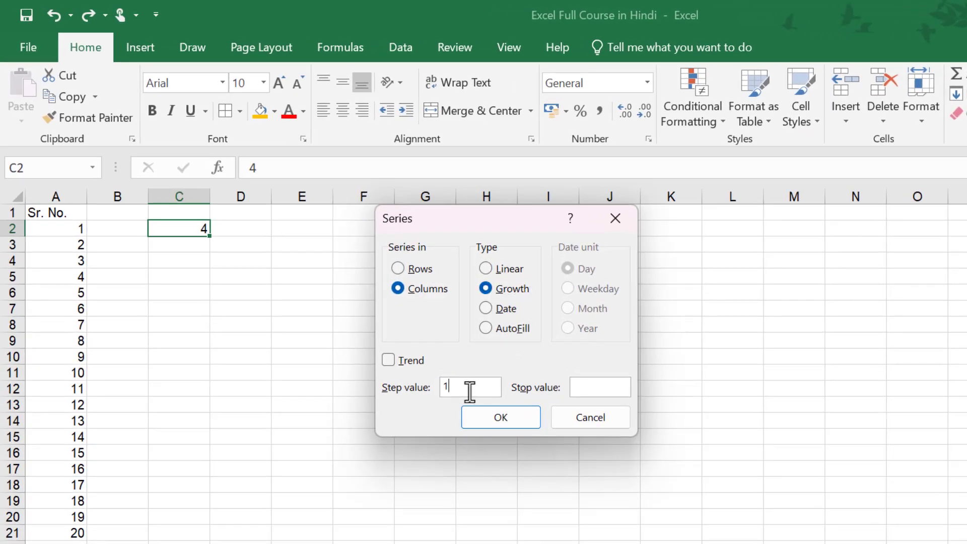
{"action": "type", "text": "4"}
{"action": "left_click", "coordinate": [592, 391]}
{"action": "type", "text": "1000"}
{"action": "left_click", "coordinate": [524, 415]}
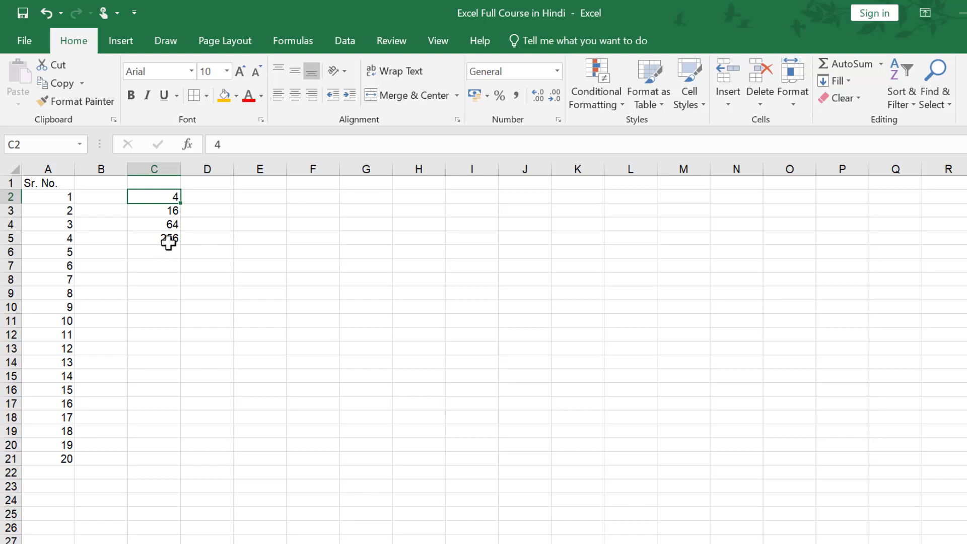
{"action": "left_click", "coordinate": [202, 232]}
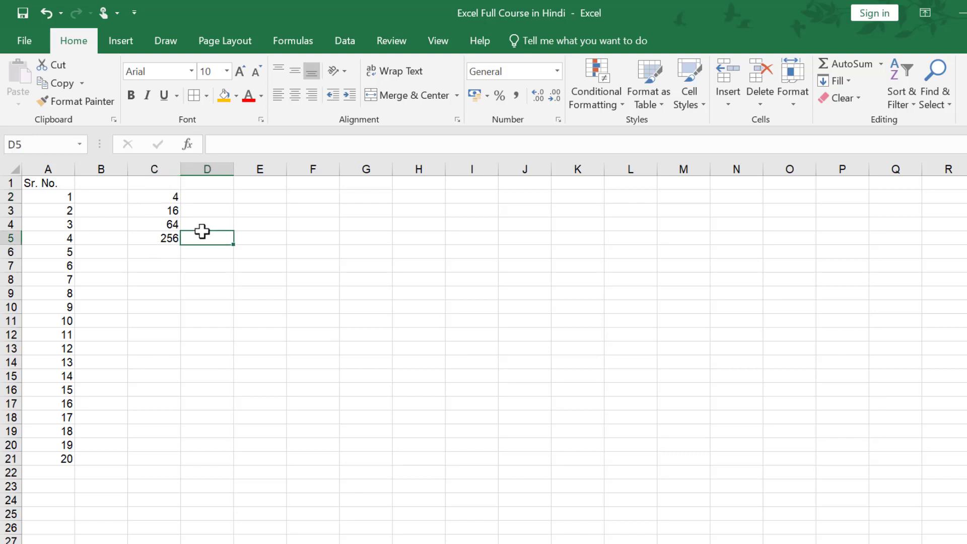
{"action": "left_click", "coordinate": [214, 198]}
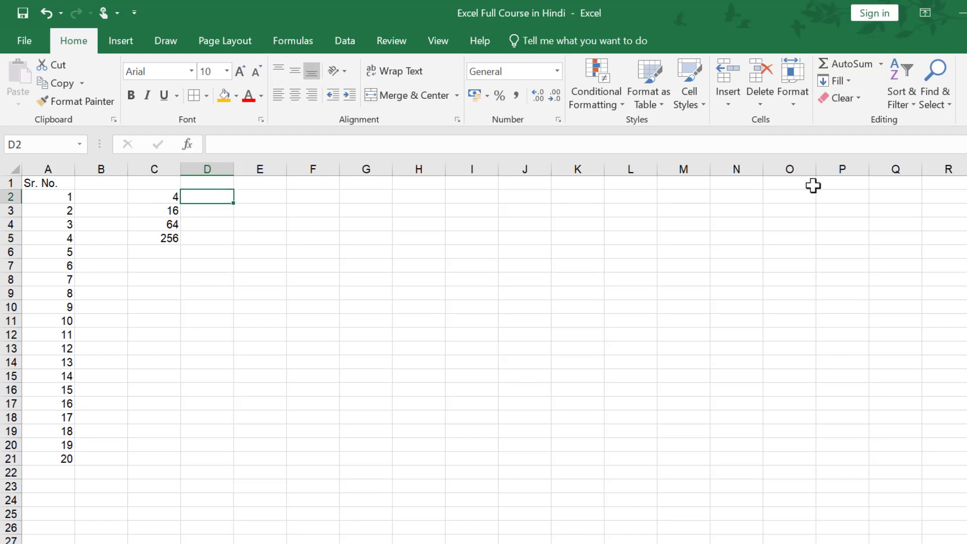
{"action": "left_click", "coordinate": [851, 80]}
{"action": "left_click", "coordinate": [869, 200]}
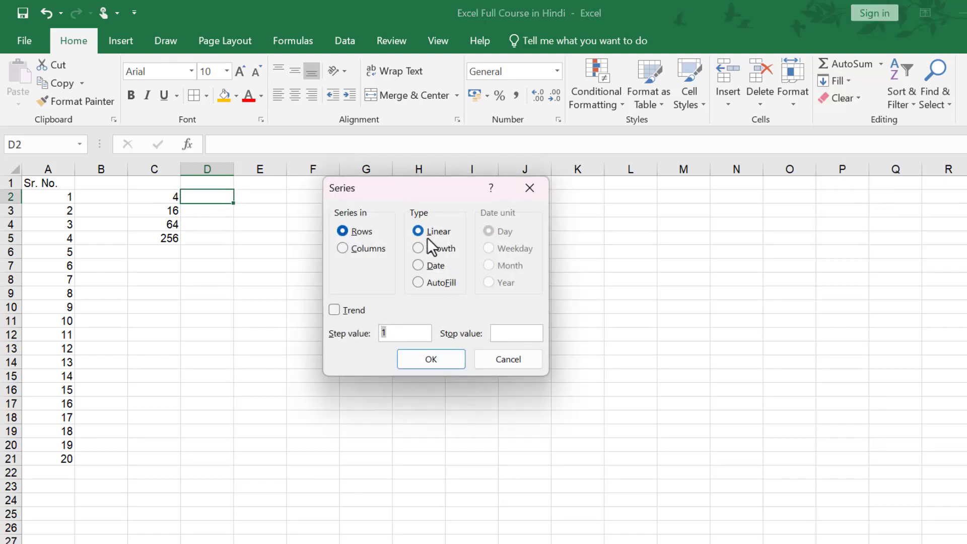
{"action": "left_click", "coordinate": [424, 267]}
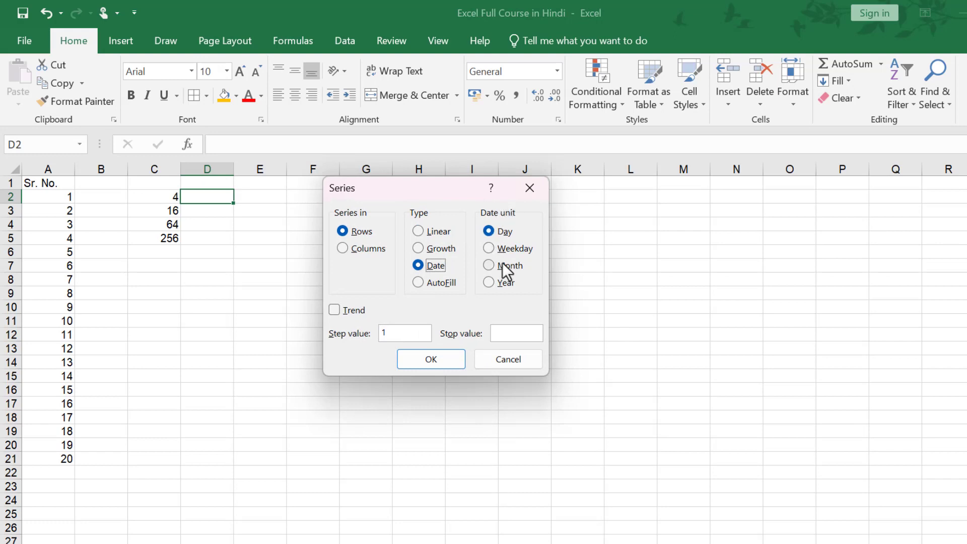
{"action": "left_click", "coordinate": [515, 357]}
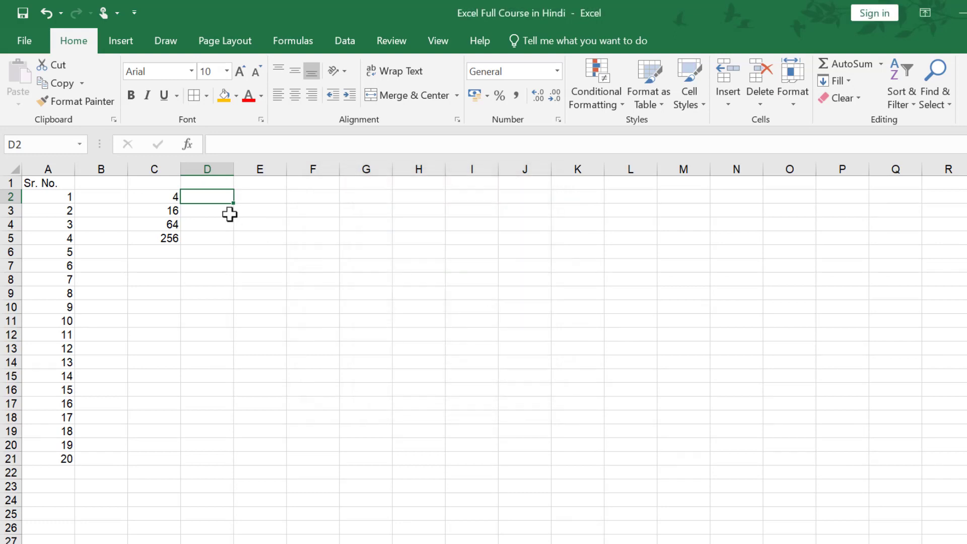
Step: Enter the date 1-4-2023 in cell E2
{"action": "left_click", "coordinate": [267, 197]}
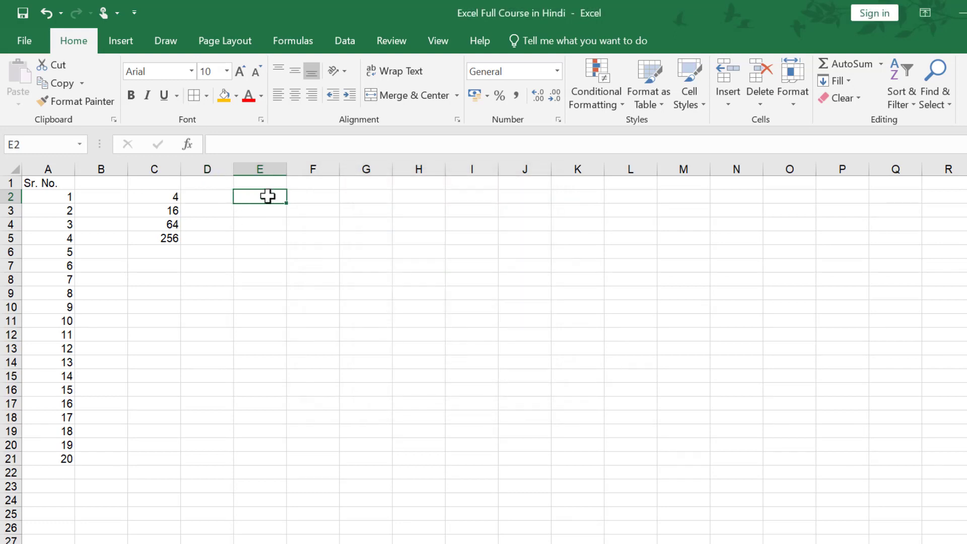
{"action": "type", "text": "1-"}
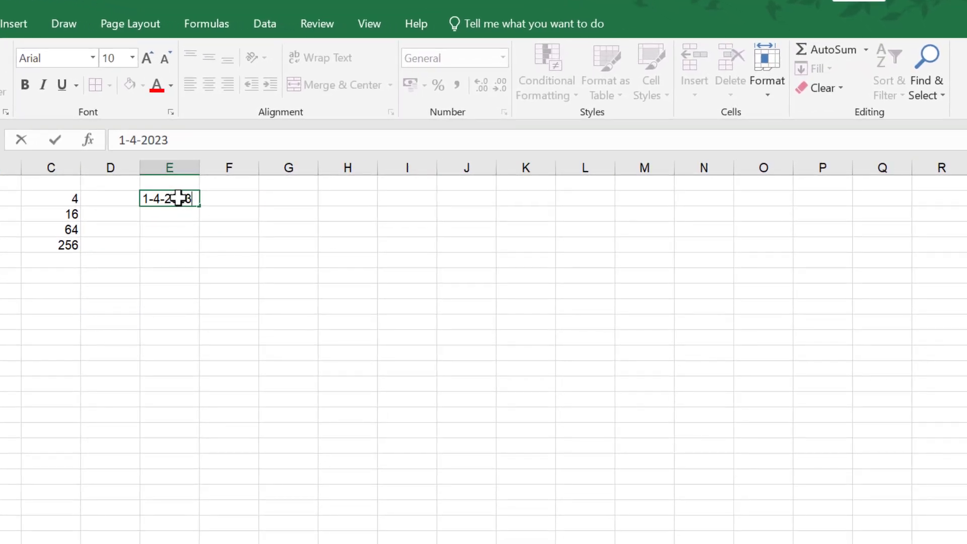
{"action": "type", "text": "4-2023"}
{"action": "left_click", "coordinate": [334, 300]}
Step: Fill a date series by day down column E from E2, with step value 1, ending at 20-4-23
{"action": "left_click", "coordinate": [177, 197]}
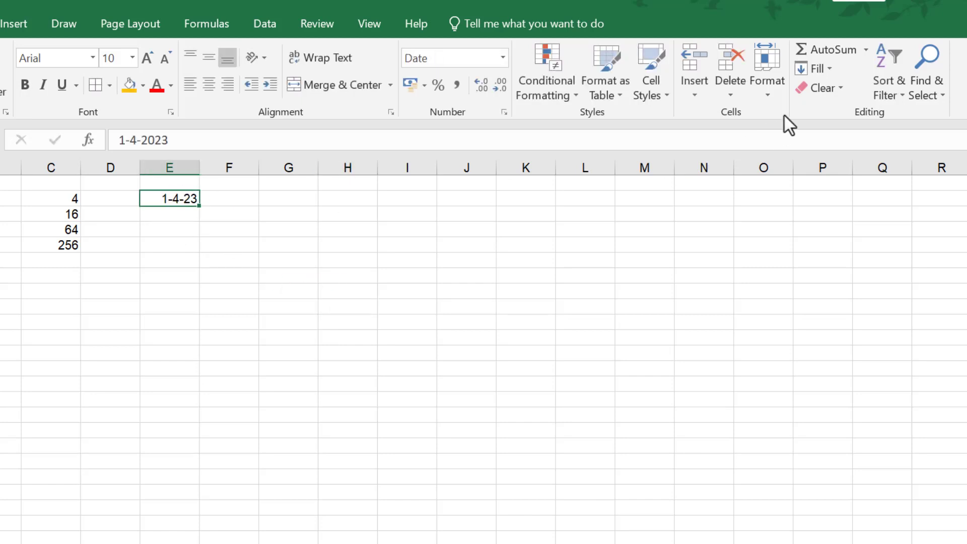
{"action": "left_click", "coordinate": [828, 69]}
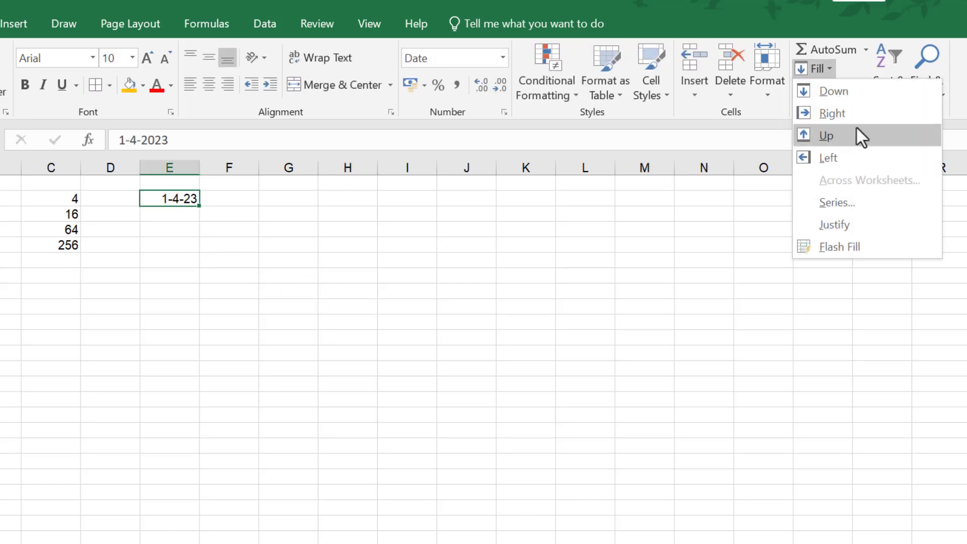
{"action": "left_click", "coordinate": [850, 201]}
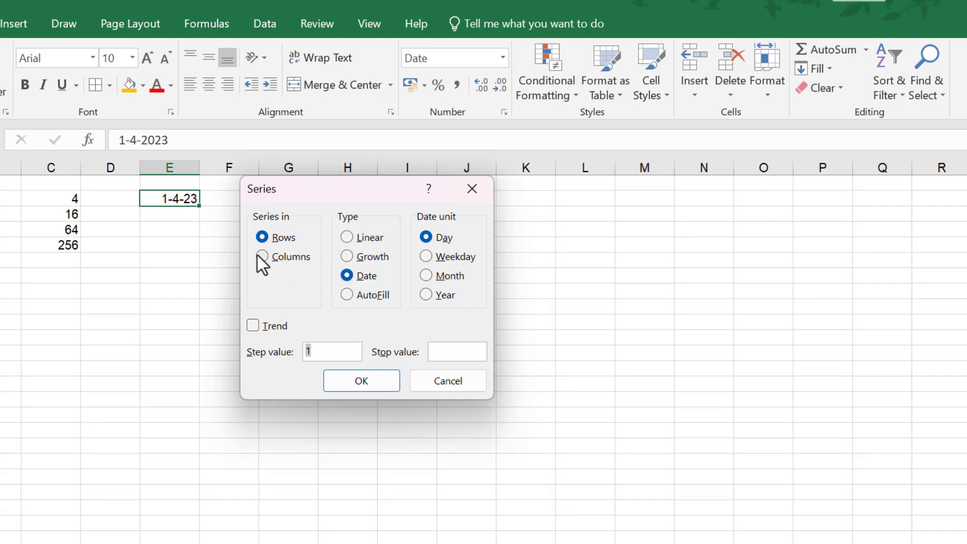
{"action": "left_click", "coordinate": [348, 277]}
{"action": "left_click", "coordinate": [264, 255]}
{"action": "left_click", "coordinate": [323, 352]}
{"action": "left_click", "coordinate": [453, 351]}
{"action": "left_click", "coordinate": [363, 378]}
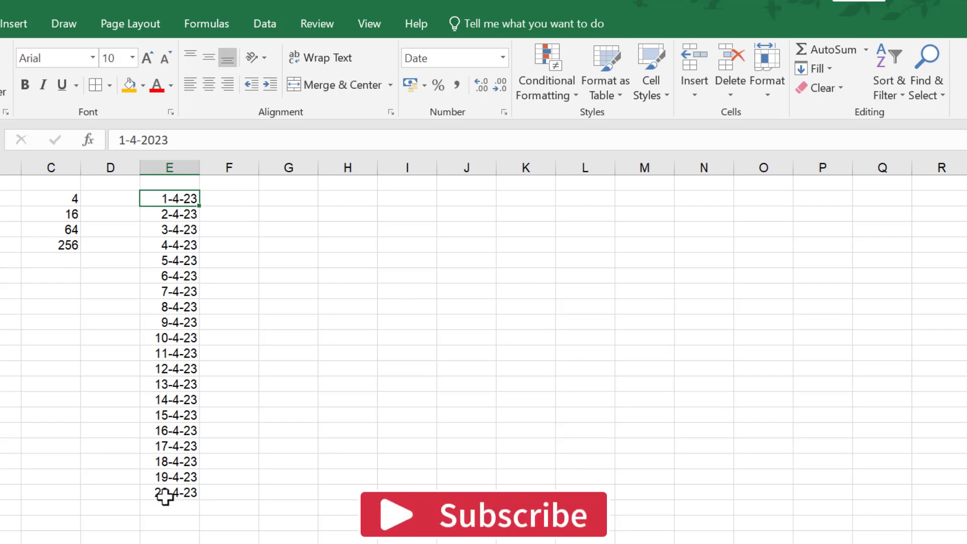
{"action": "left_click", "coordinate": [188, 522]}
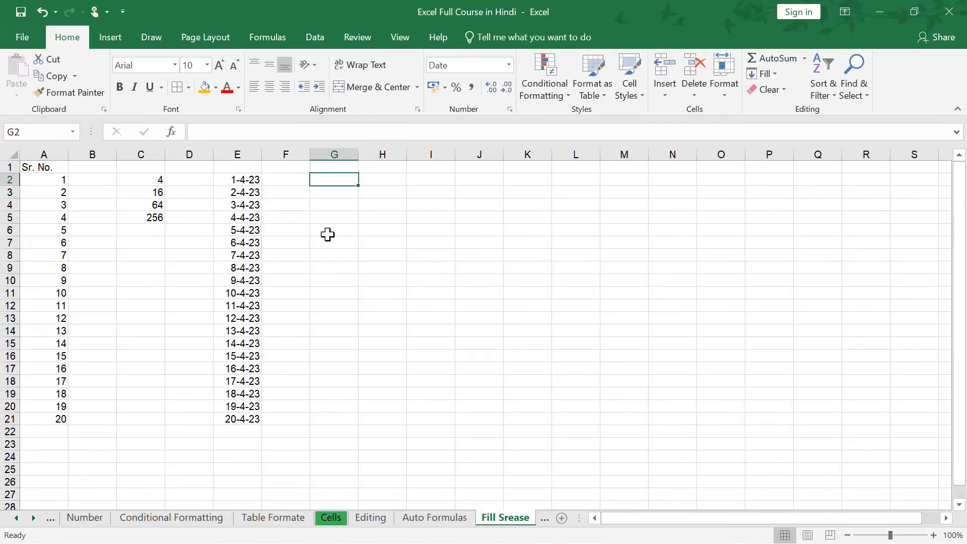
Step: Copy the starting date from cell E2 into cell G2
{"action": "left_click", "coordinate": [328, 235]}
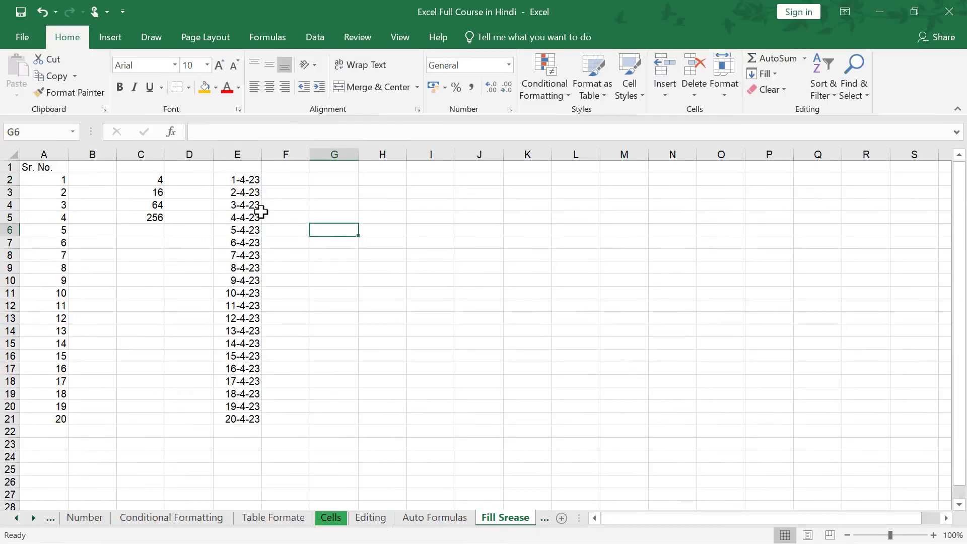
{"action": "left_click", "coordinate": [250, 178]}
{"action": "key", "text": "ctrl+c"}
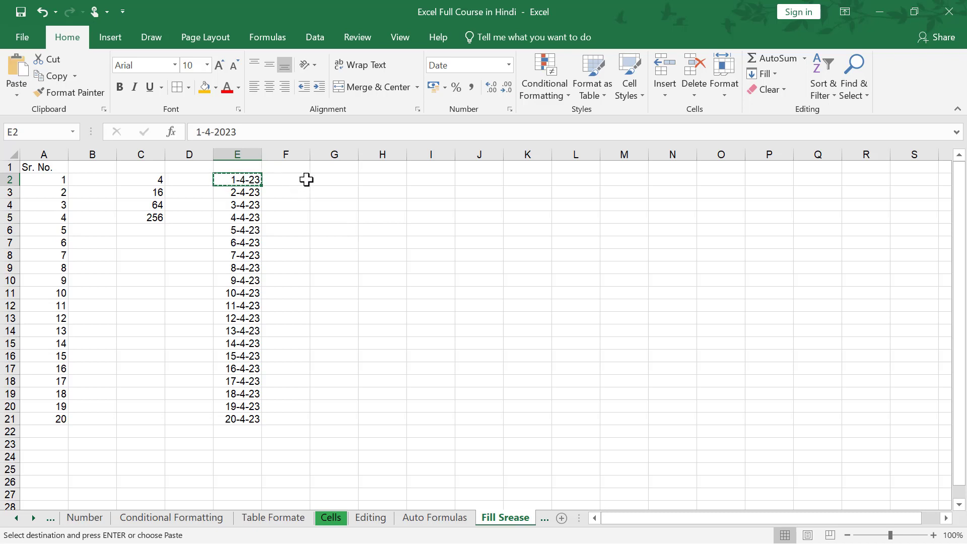
{"action": "left_click", "coordinate": [335, 177]}
{"action": "key", "text": "ctrl+v"}
{"action": "left_click", "coordinate": [440, 240]}
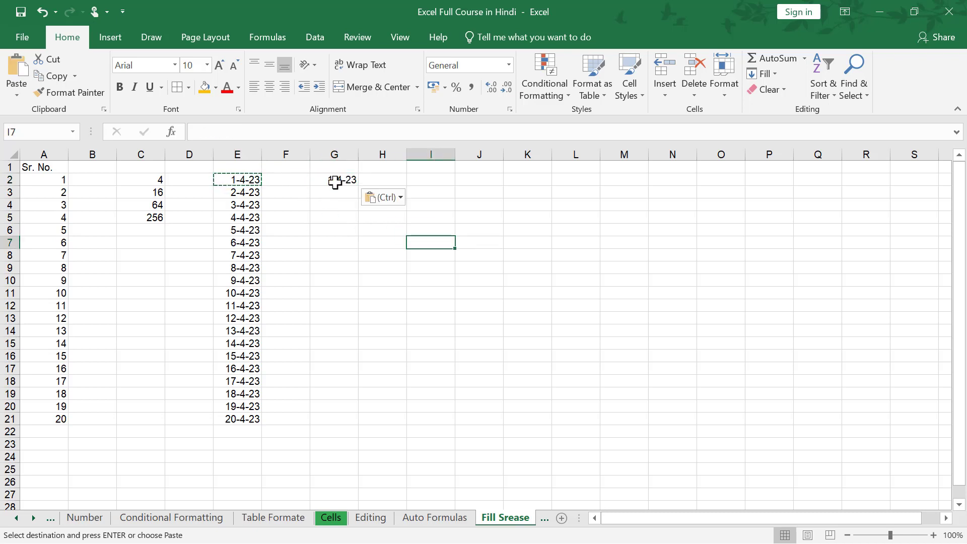
Step: Fill a date series by weekday down column G from G2, with step value 1, ending at 20-4-23
{"action": "left_click", "coordinate": [336, 178]}
{"action": "left_click", "coordinate": [773, 79]}
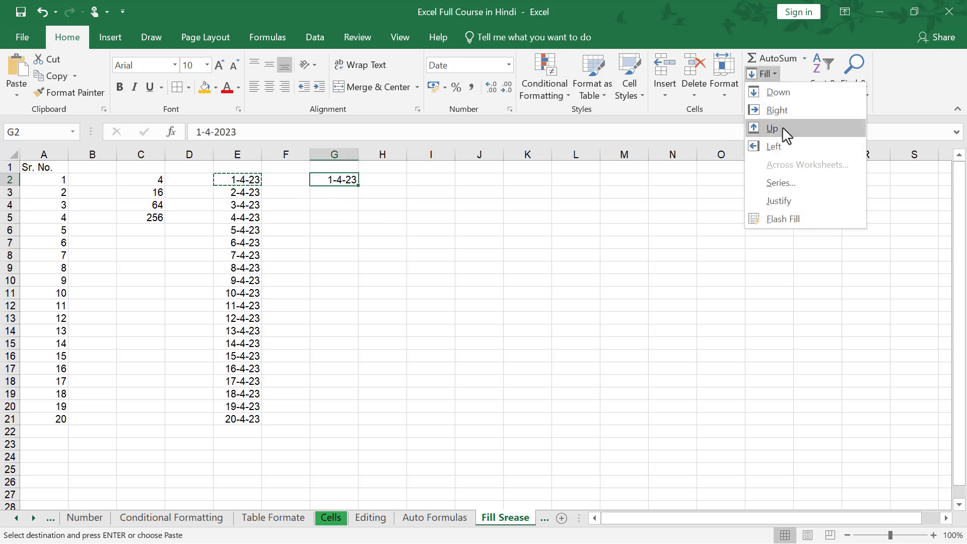
{"action": "left_click", "coordinate": [790, 182]}
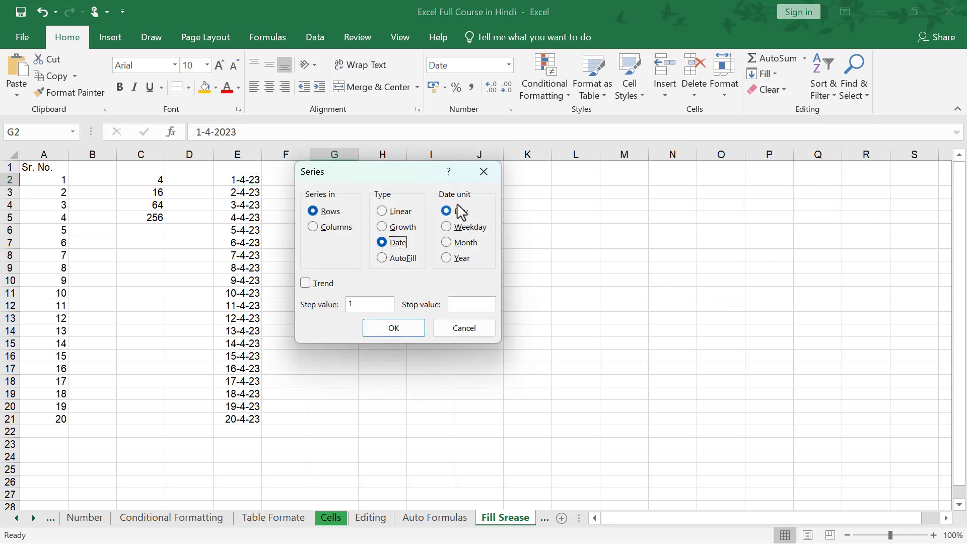
{"action": "left_click", "coordinate": [447, 228]}
{"action": "left_click", "coordinate": [368, 304]}
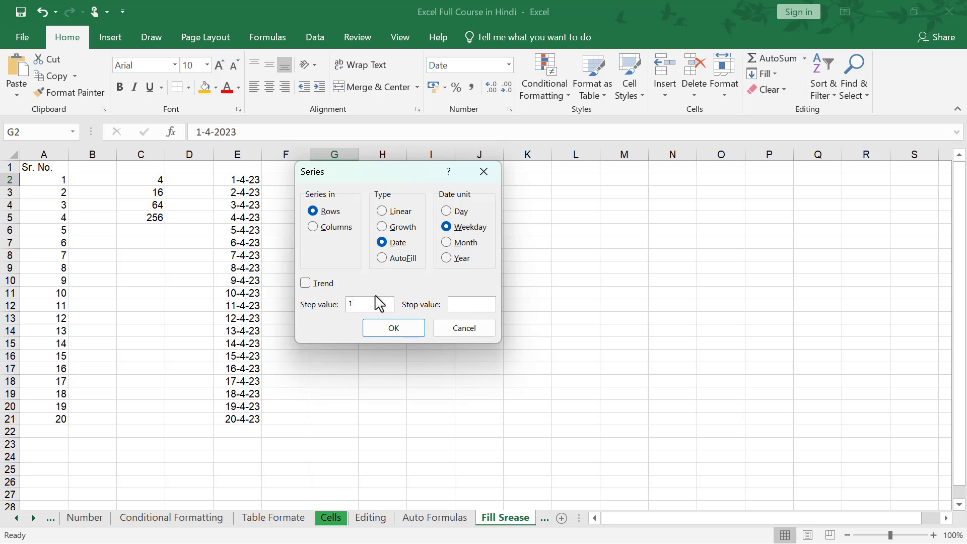
{"action": "left_click", "coordinate": [453, 303]}
{"action": "left_click", "coordinate": [313, 227]}
{"action": "left_click", "coordinate": [390, 331]}
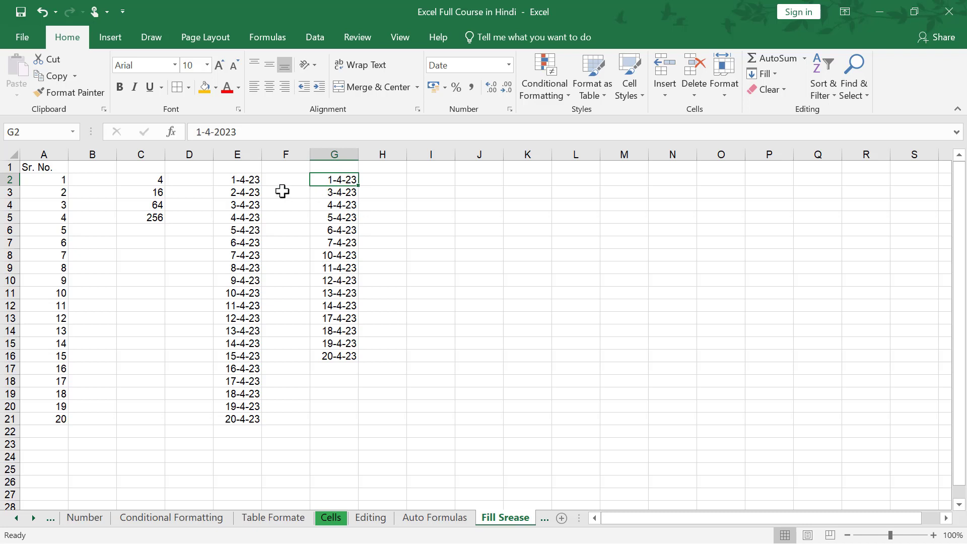
{"action": "left_click", "coordinate": [350, 193]}
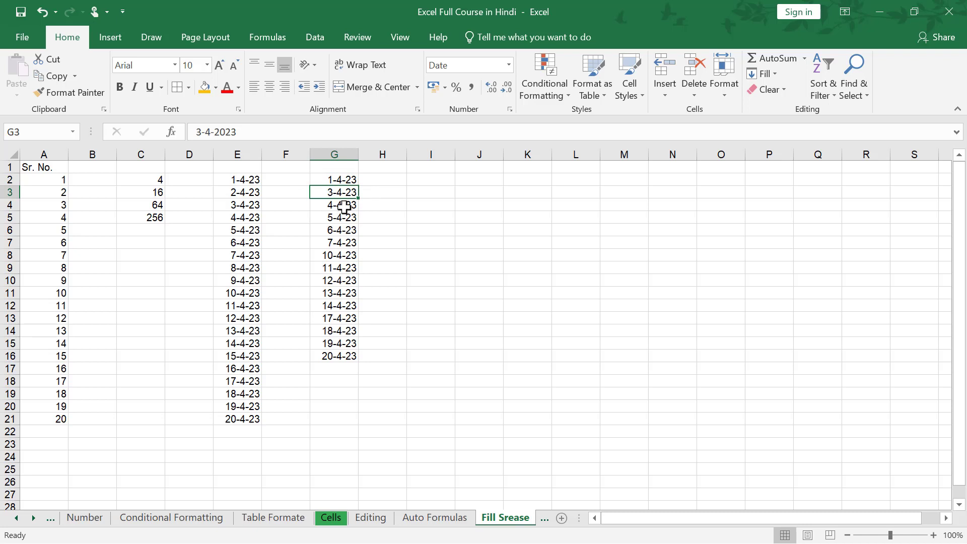
Step: Copy the starting date from cell G2 into cell I2
{"action": "left_click", "coordinate": [338, 177]}
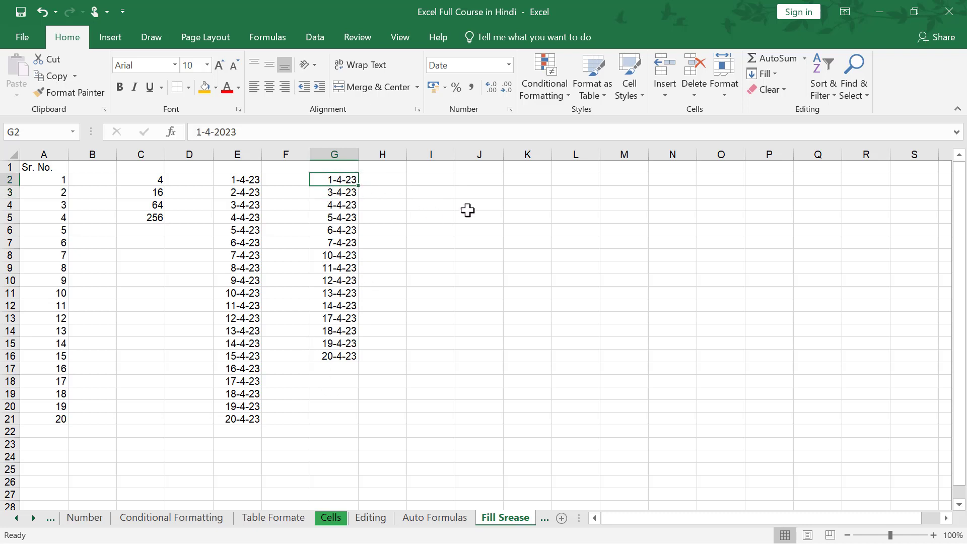
{"action": "key", "text": "ctrl+c"}
{"action": "left_click", "coordinate": [421, 185]}
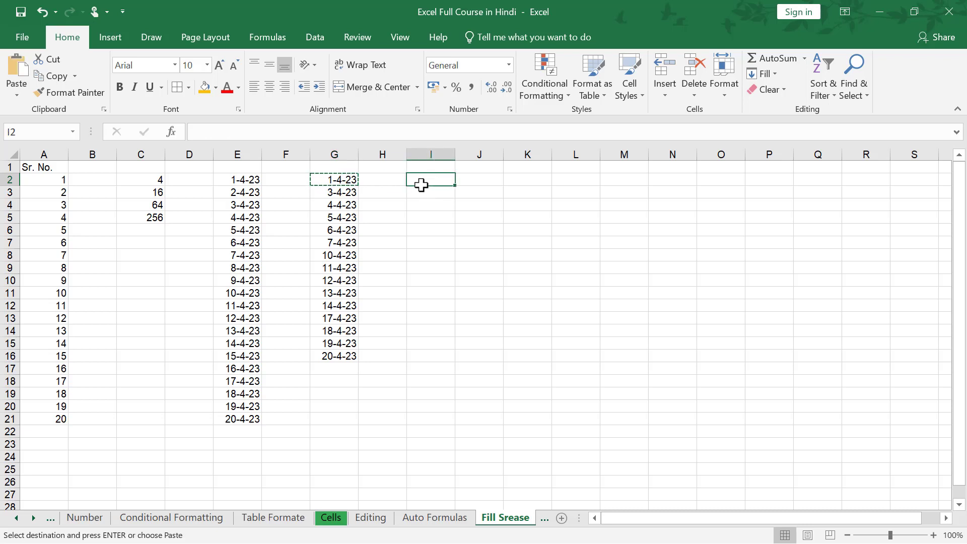
{"action": "key", "text": "ctrl+v"}
{"action": "left_click", "coordinate": [444, 257]}
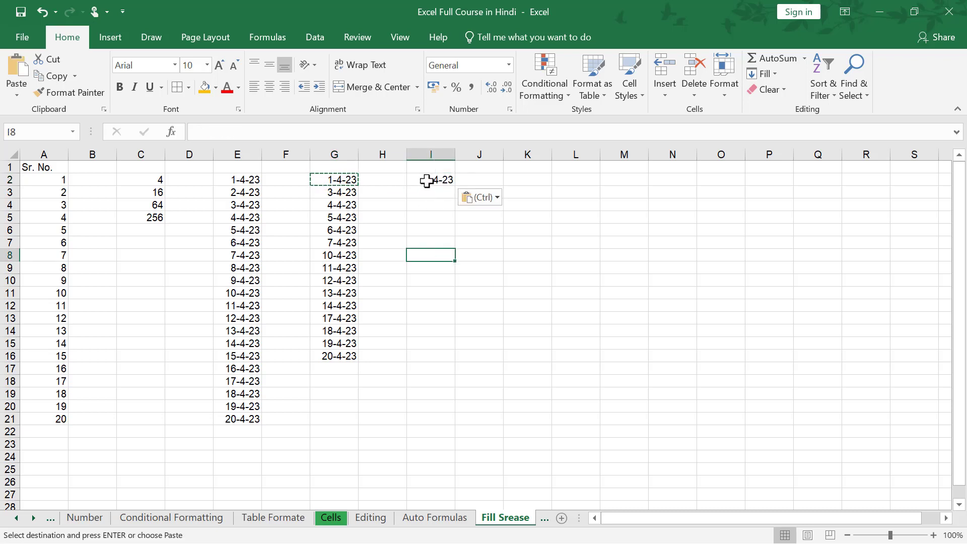
Step: Fill a date series by month down column I from I2, with step value 1 and stop value 1-6-2023
{"action": "left_click", "coordinate": [426, 182]}
{"action": "left_click", "coordinate": [772, 71]}
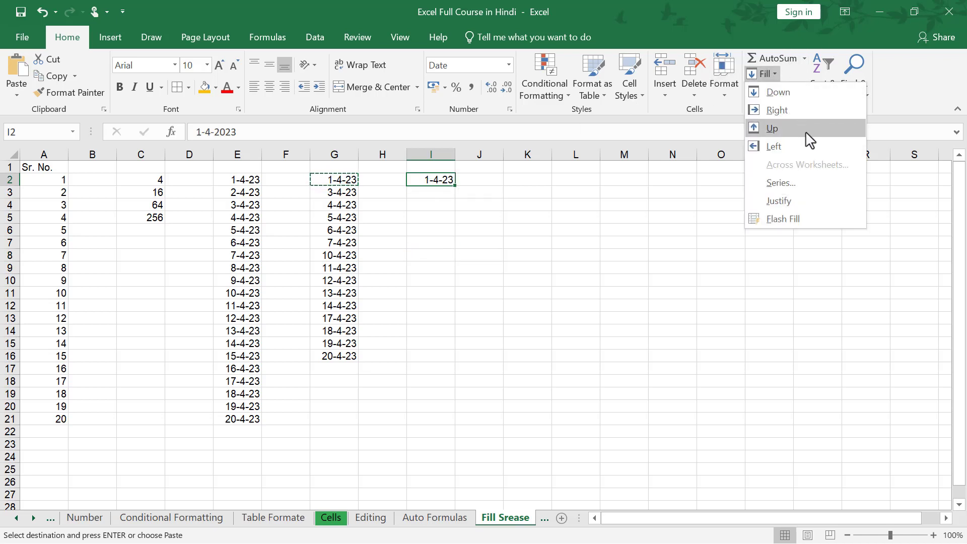
{"action": "left_click", "coordinate": [797, 185]}
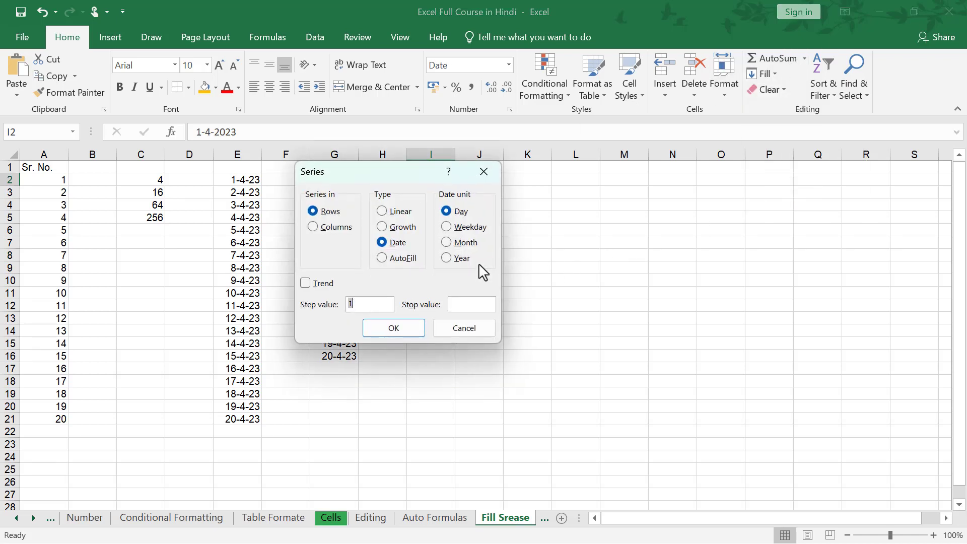
{"action": "left_click", "coordinate": [446, 242]}
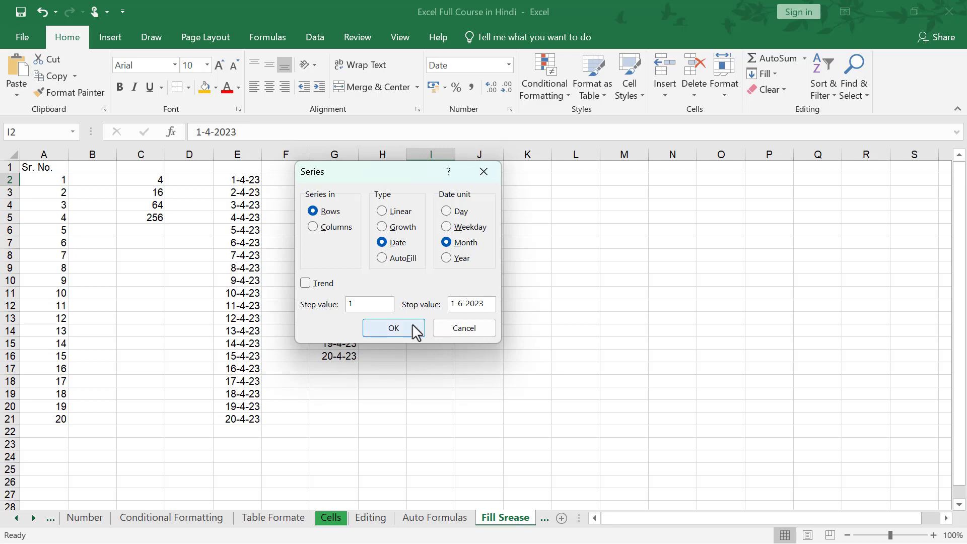
{"action": "left_click", "coordinate": [339, 226]}
{"action": "left_click", "coordinate": [393, 329]}
{"action": "left_click", "coordinate": [466, 196]}
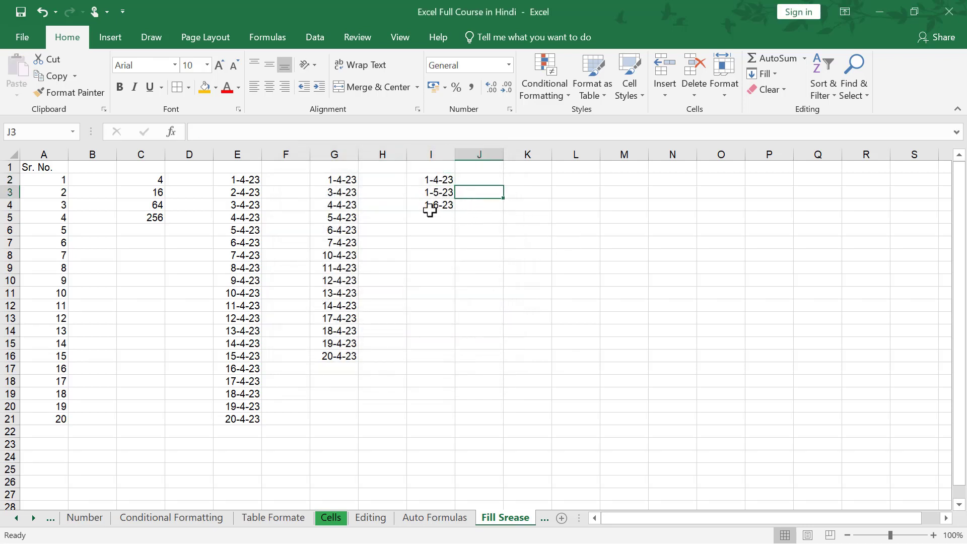
{"action": "left_click", "coordinate": [443, 217]}
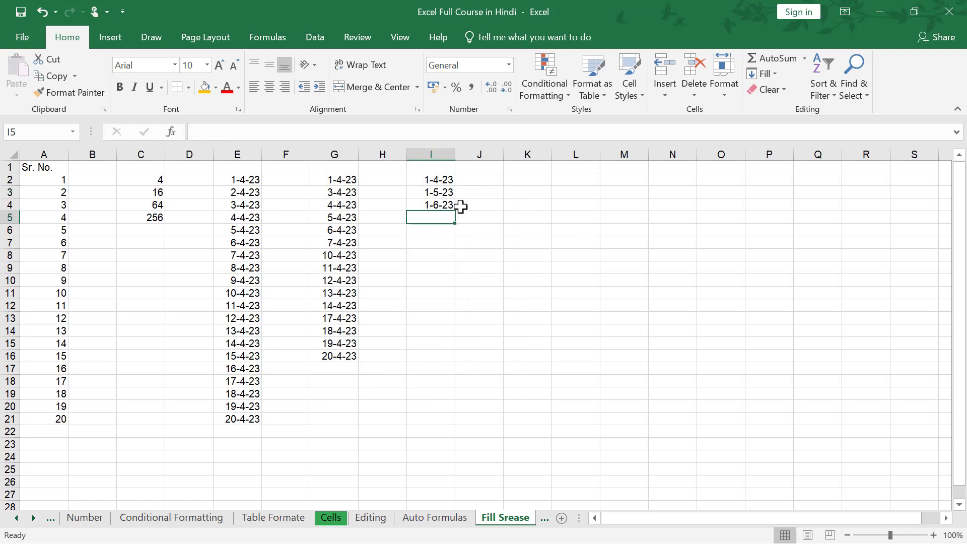
{"action": "left_click", "coordinate": [488, 180]}
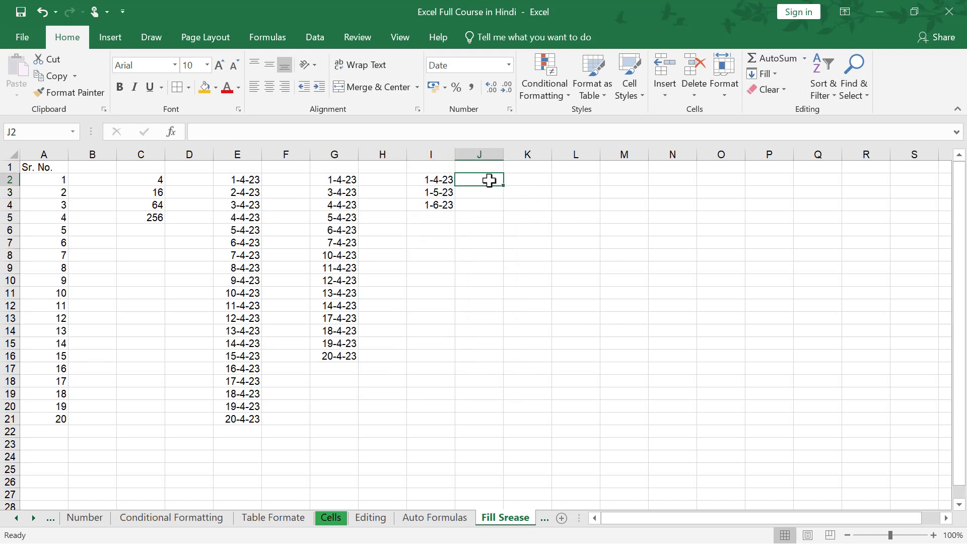
{"action": "left_click", "coordinate": [770, 74]}
{"action": "left_click", "coordinate": [795, 182]}
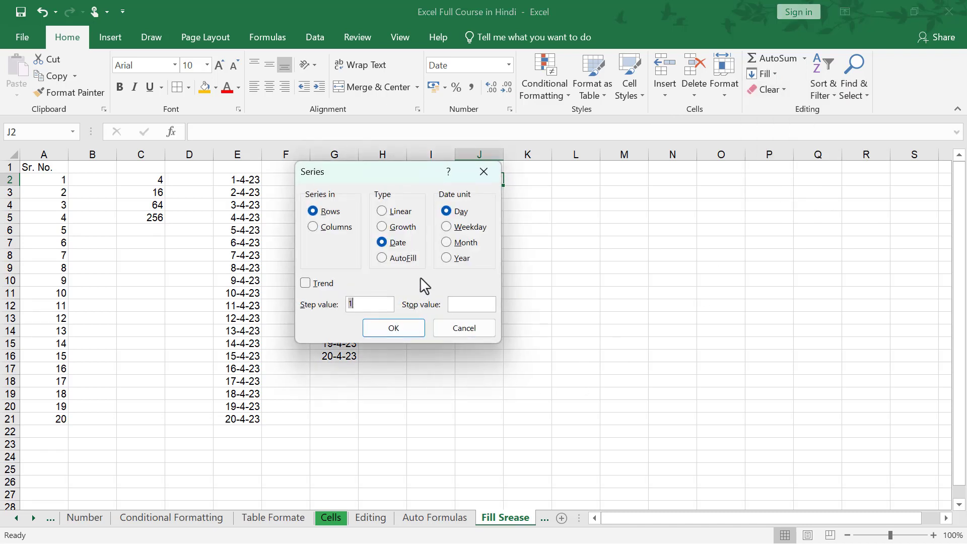
{"action": "left_click", "coordinate": [483, 325]}
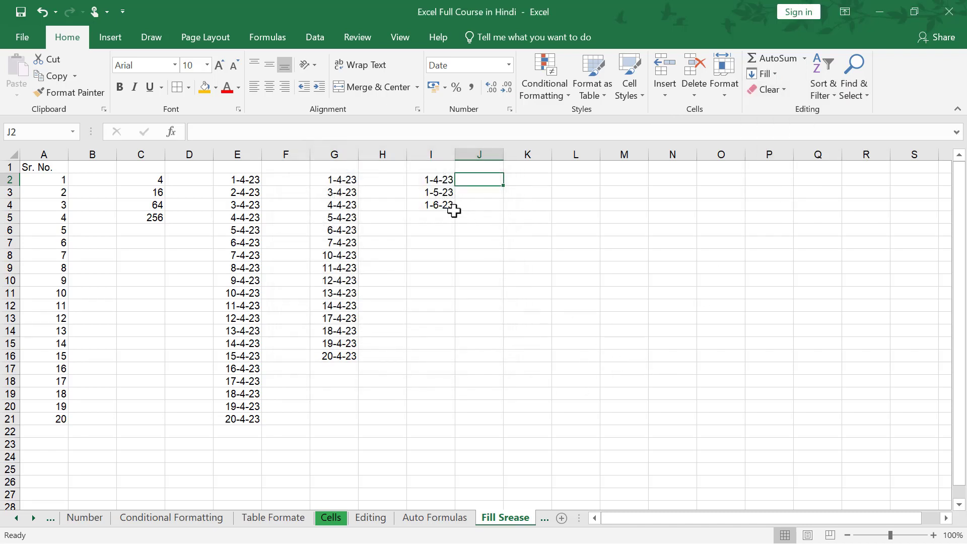
Step: Copy the starting date from cell I2 into cell K2
{"action": "left_click", "coordinate": [438, 180]}
{"action": "key", "text": "ctrl+c"}
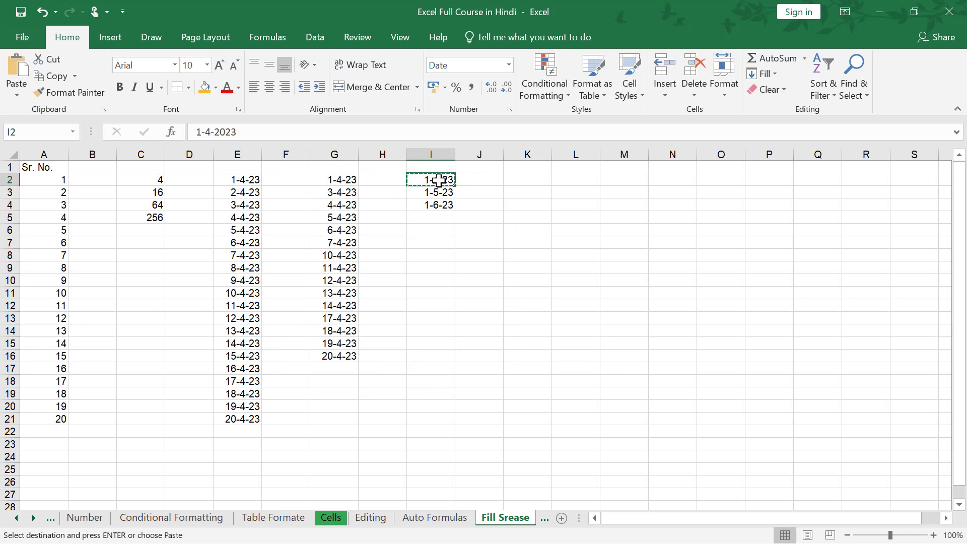
{"action": "left_click", "coordinate": [525, 180]}
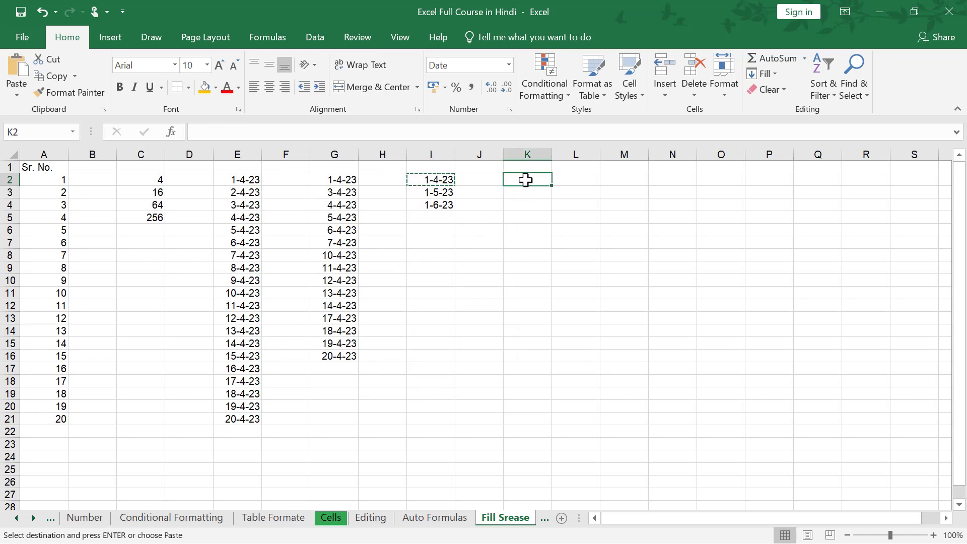
{"action": "key", "text": "ctrl+v"}
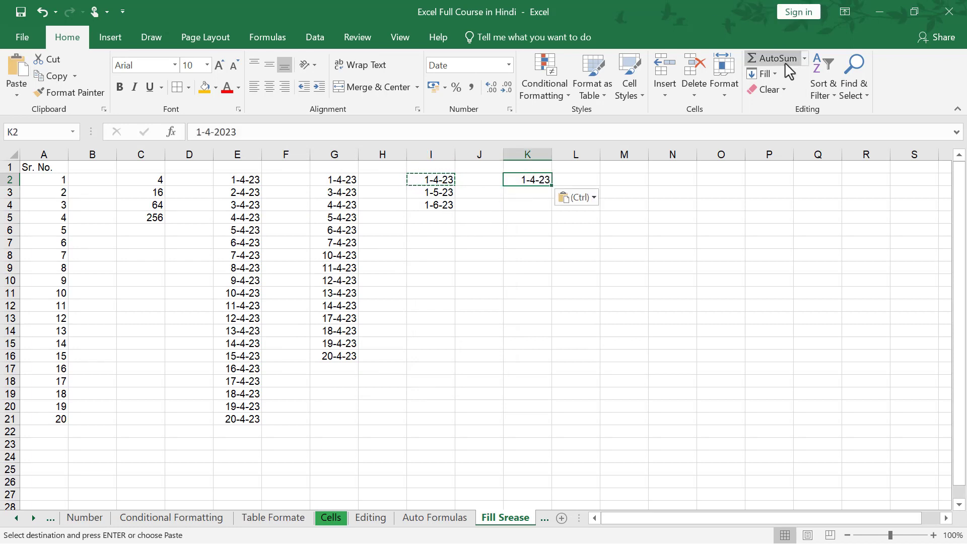
Step: Fill a date series by year down column K from K2, with step value 1 and stop value 1-4-2030
{"action": "left_click", "coordinate": [775, 74]}
{"action": "left_click", "coordinate": [796, 190]}
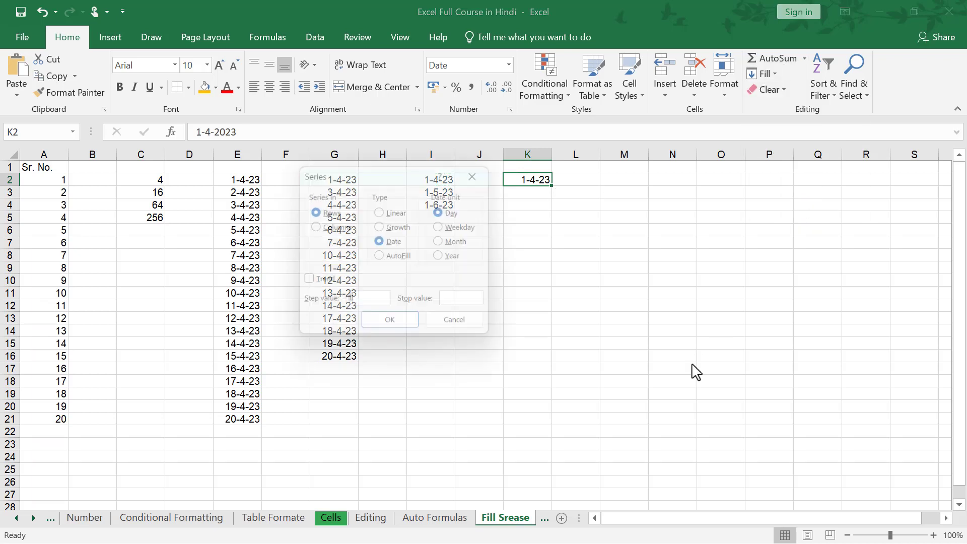
{"action": "left_click", "coordinate": [447, 259]}
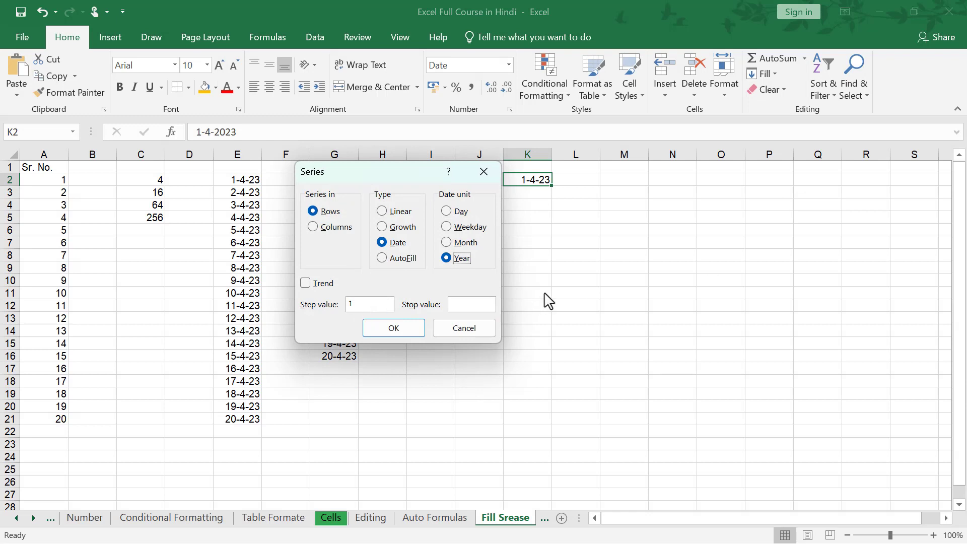
{"action": "left_click", "coordinate": [467, 305]}
{"action": "left_click", "coordinate": [325, 226]}
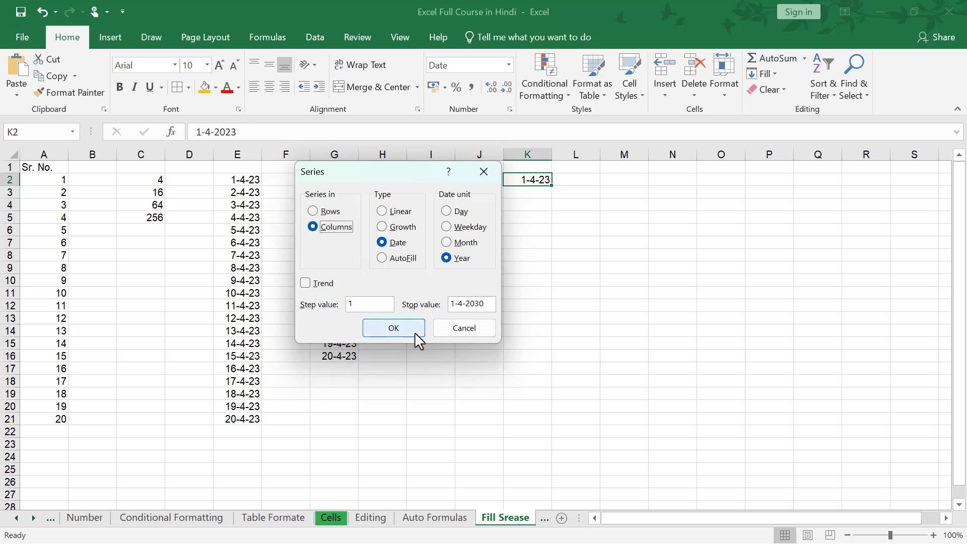
{"action": "left_click", "coordinate": [407, 330]}
{"action": "left_click", "coordinate": [721, 328]}
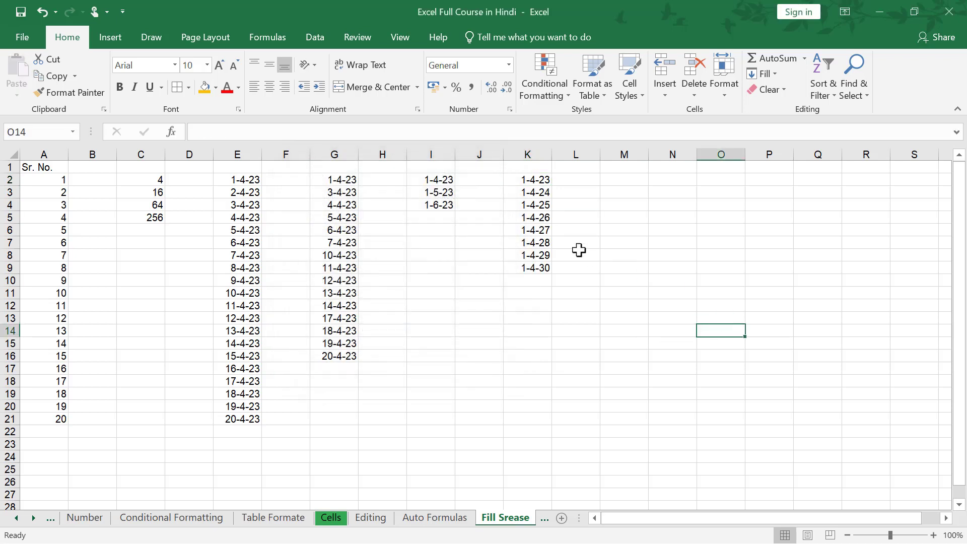
{"action": "left_click_drag", "start_coordinate": [526, 178], "coordinate": [542, 265]}
{"action": "left_click", "coordinate": [626, 306]}
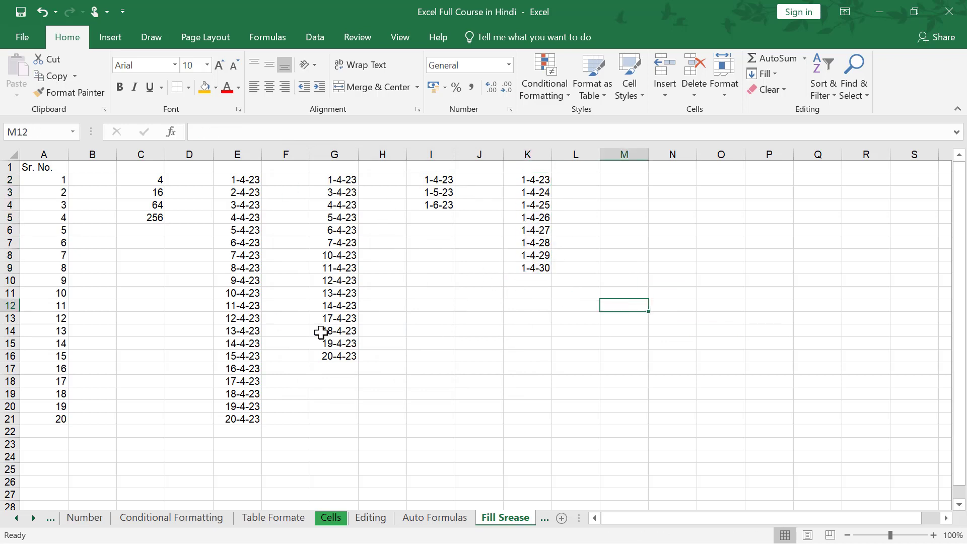
{"action": "left_click", "coordinate": [576, 305]}
{"action": "left_click", "coordinate": [764, 74]}
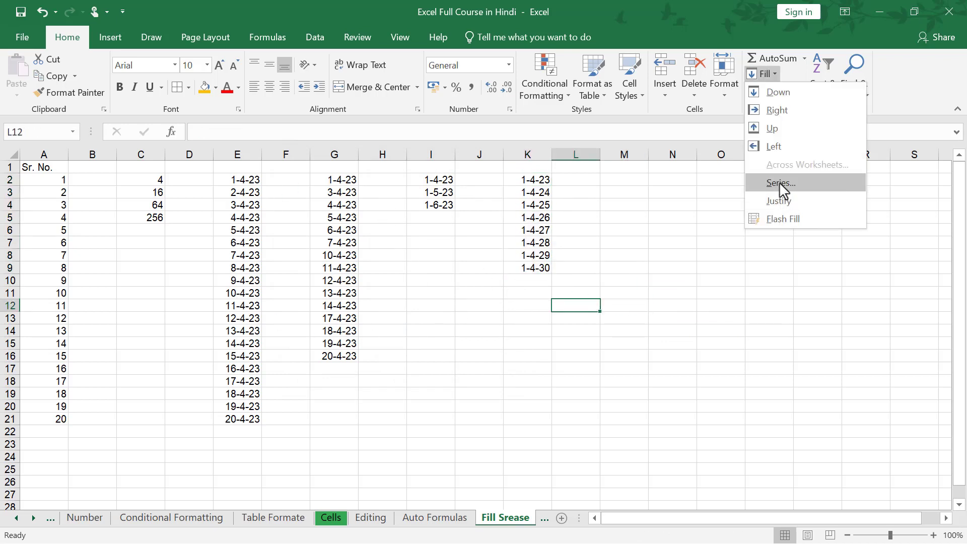
{"action": "left_click", "coordinate": [778, 182]}
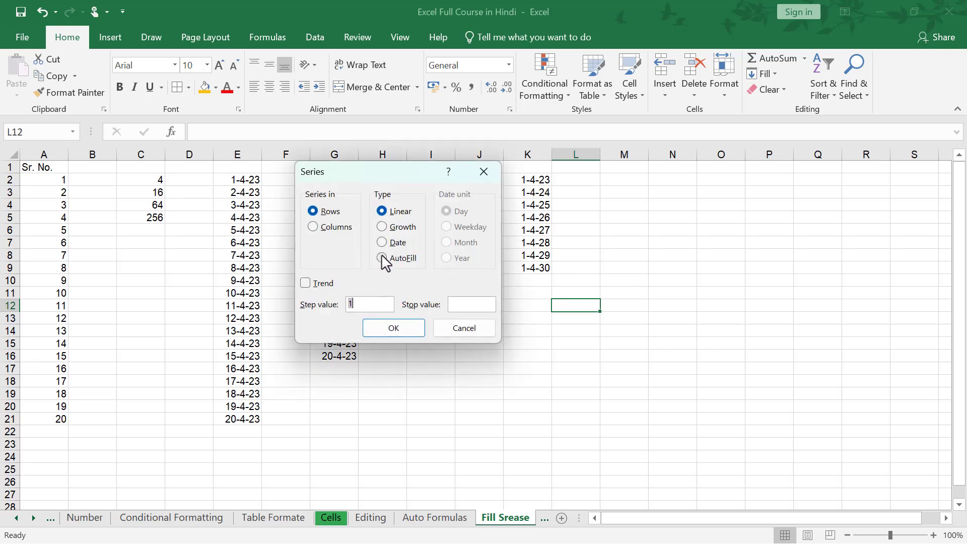
{"action": "left_click", "coordinate": [466, 328]}
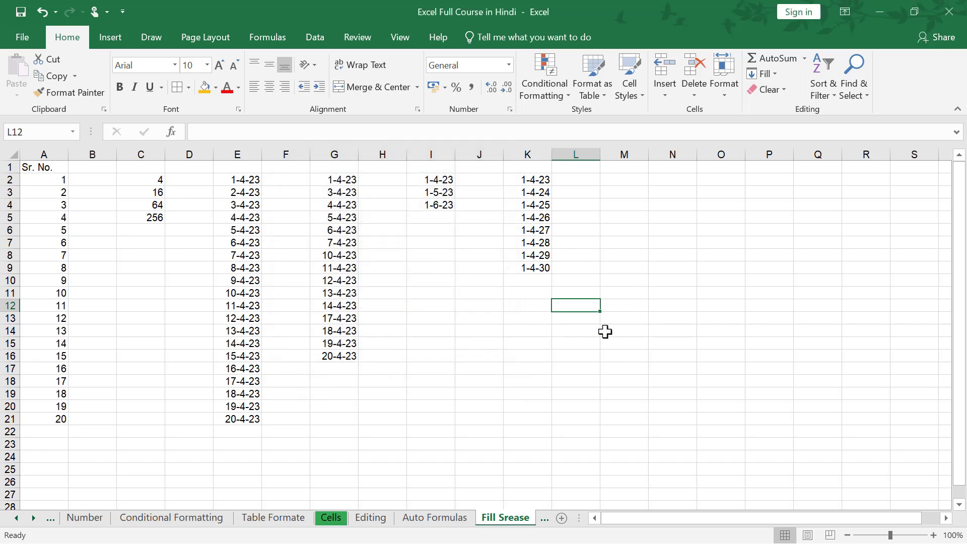
{"action": "left_click", "coordinate": [607, 330]}
Step: Copy the categories Rice through Vegetable in E4:E8 of the Auto Formulas sheet to cell M3 of the Fill Srease sheet
{"action": "left_click", "coordinate": [452, 518]}
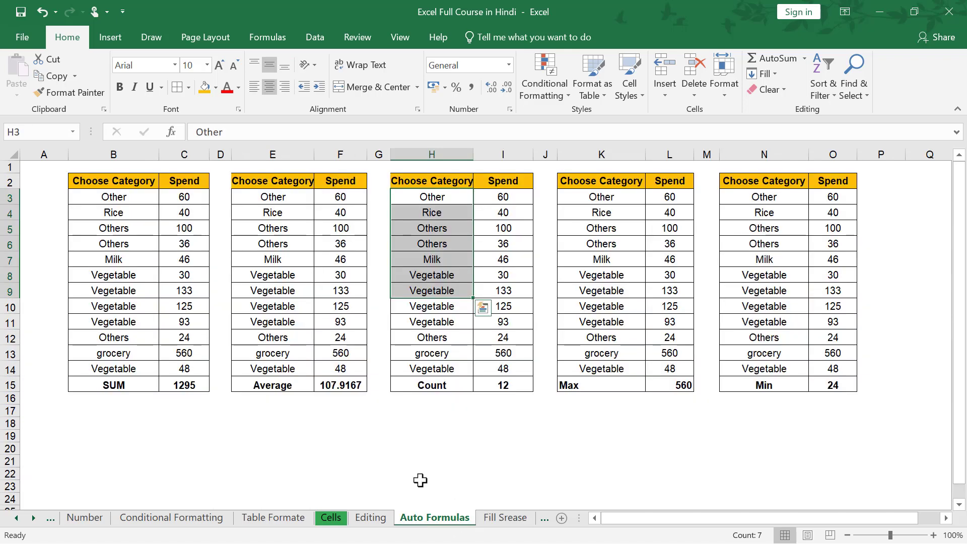
{"action": "left_click_drag", "start_coordinate": [272, 212], "coordinate": [280, 274]}
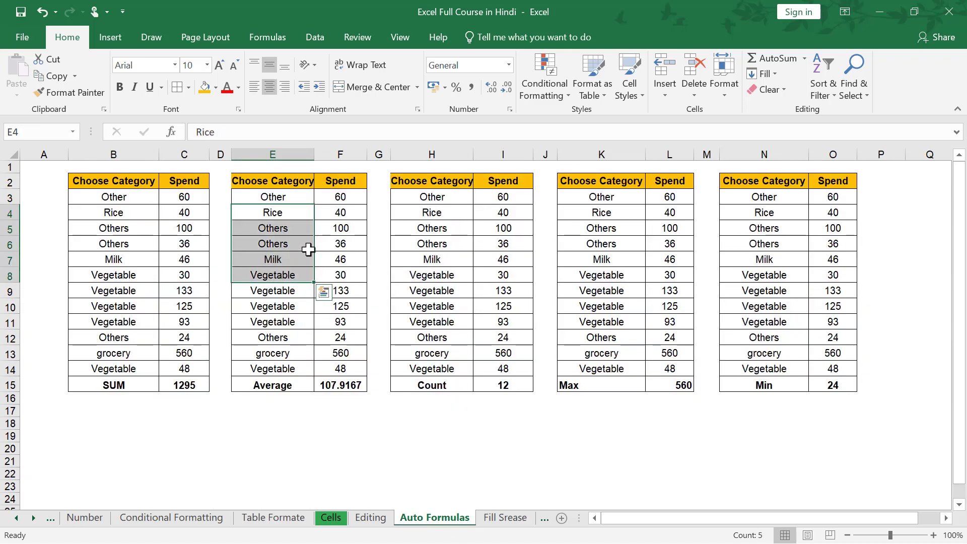
{"action": "key", "text": "ctrl+c"}
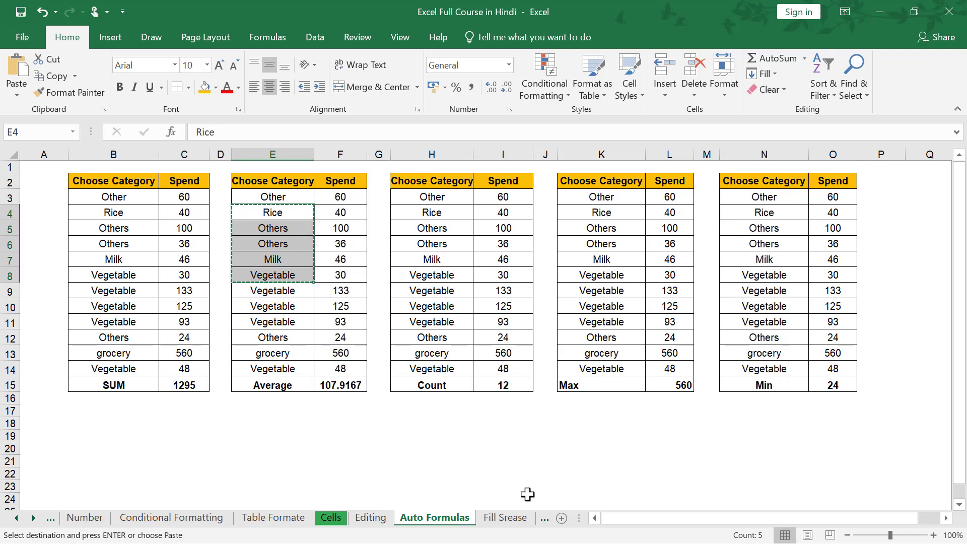
{"action": "left_click", "coordinate": [504, 518]}
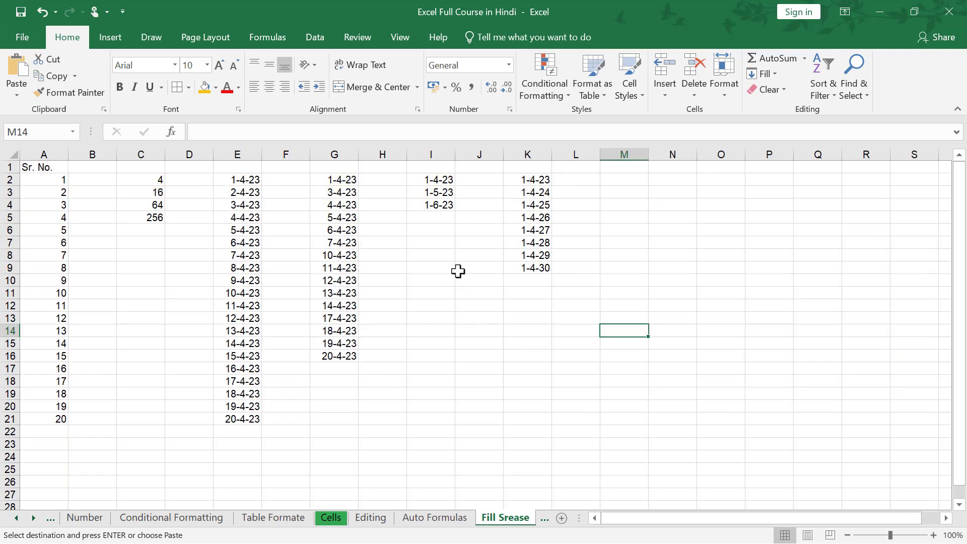
{"action": "left_click", "coordinate": [618, 191]}
{"action": "key", "text": "ctrl+v"}
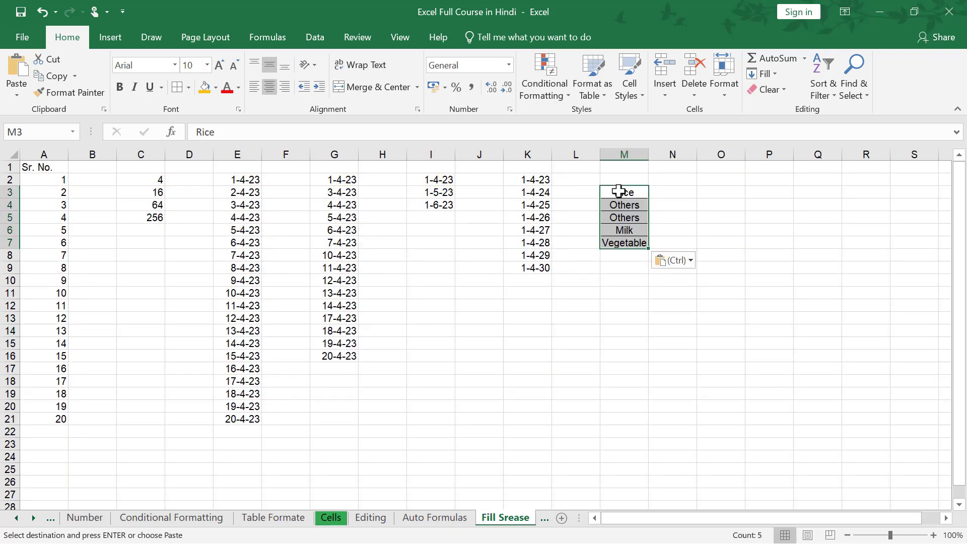
{"action": "left_click", "coordinate": [714, 220]}
Step: Extend the category list over M3:M13 with an AutoFill-type series in columns
{"action": "left_click_drag", "start_coordinate": [623, 192], "coordinate": [635, 322]}
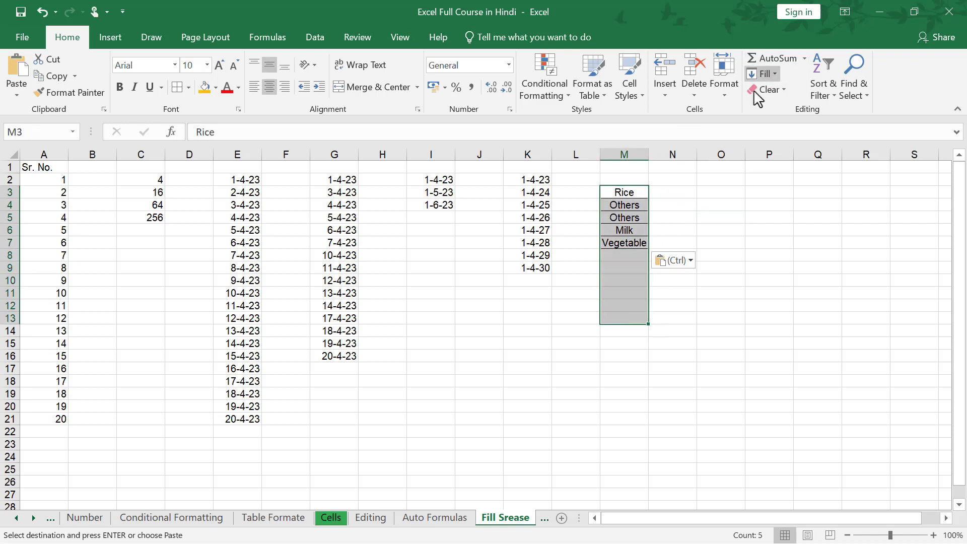
{"action": "left_click", "coordinate": [768, 74]}
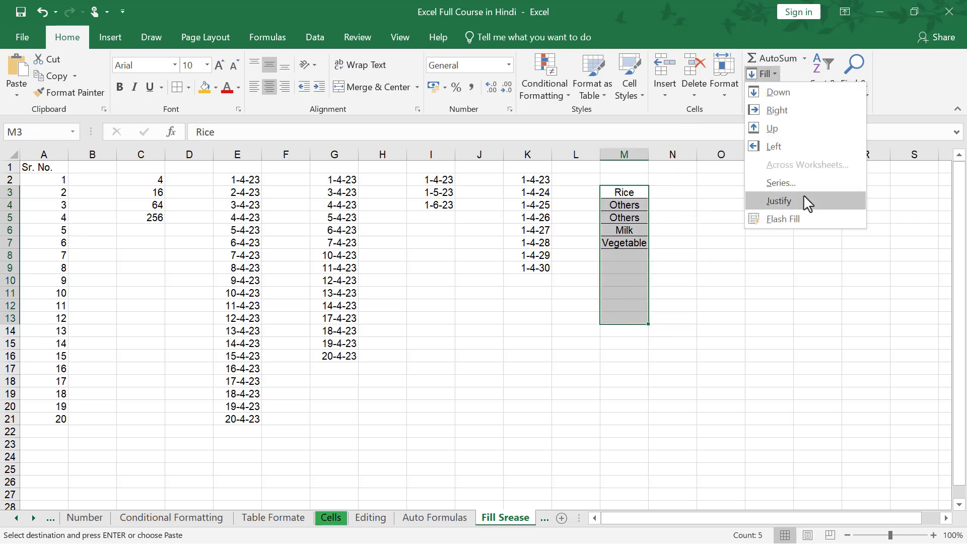
{"action": "left_click", "coordinate": [781, 182]}
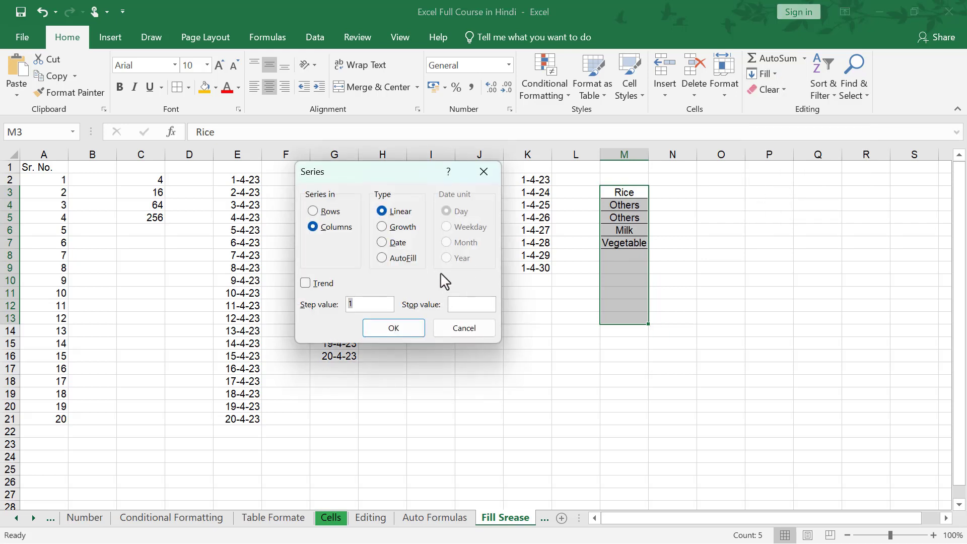
{"action": "left_click", "coordinate": [393, 259]}
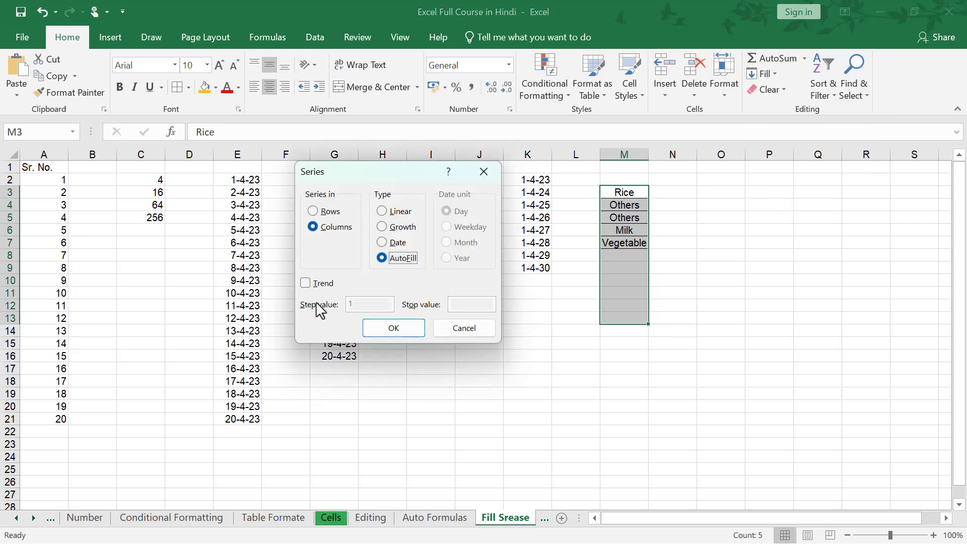
{"action": "left_click", "coordinate": [392, 333]}
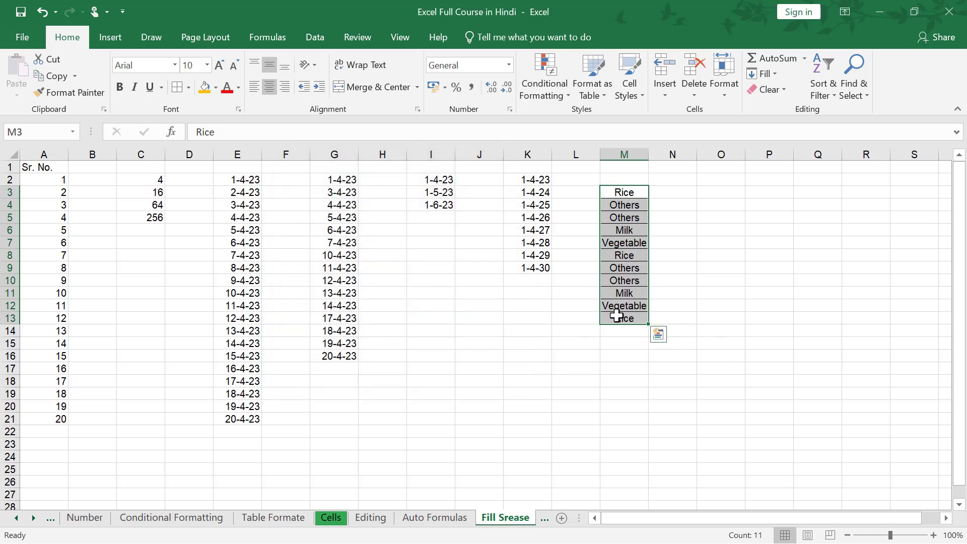
Step: Open the Series fill settings for the empty cell M16
{"action": "left_click", "coordinate": [639, 353]}
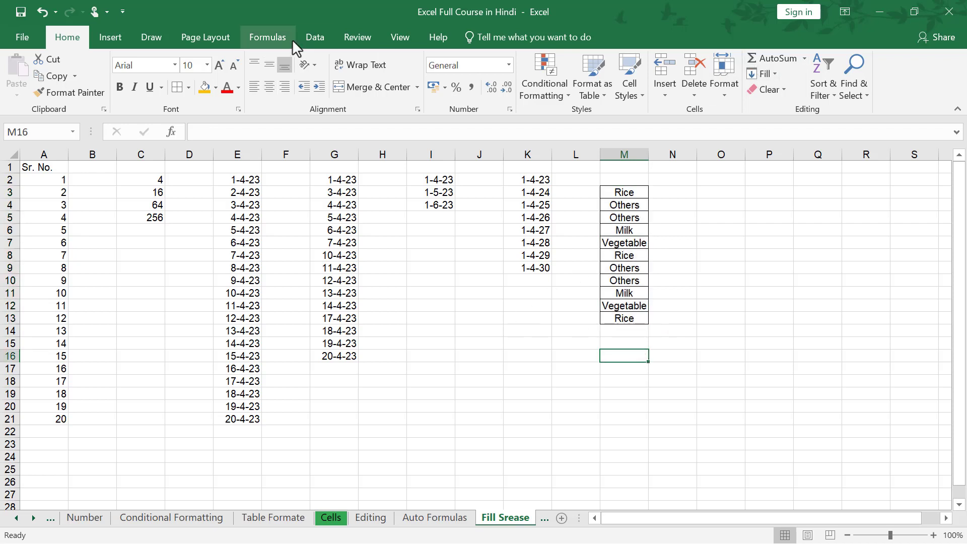
{"action": "left_click", "coordinate": [770, 74]}
{"action": "left_click", "coordinate": [796, 181]}
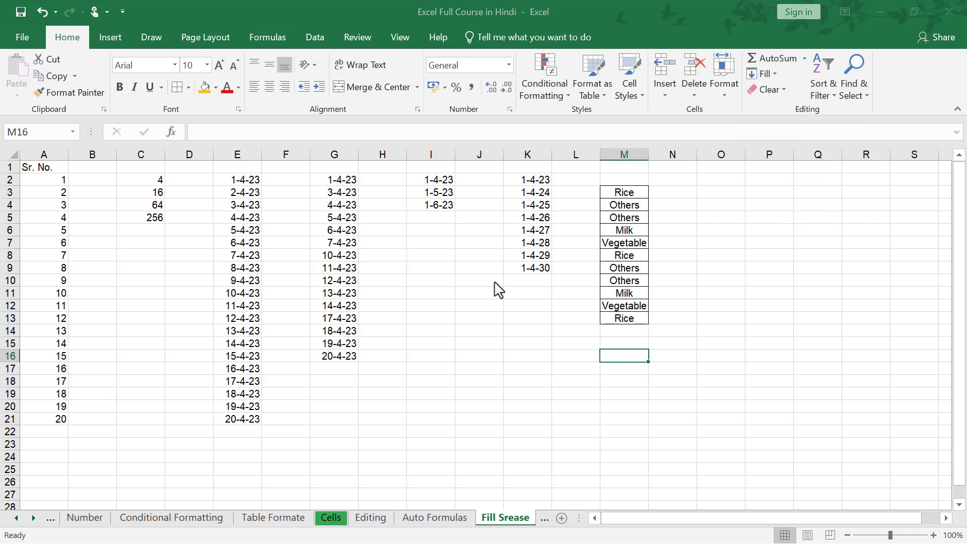